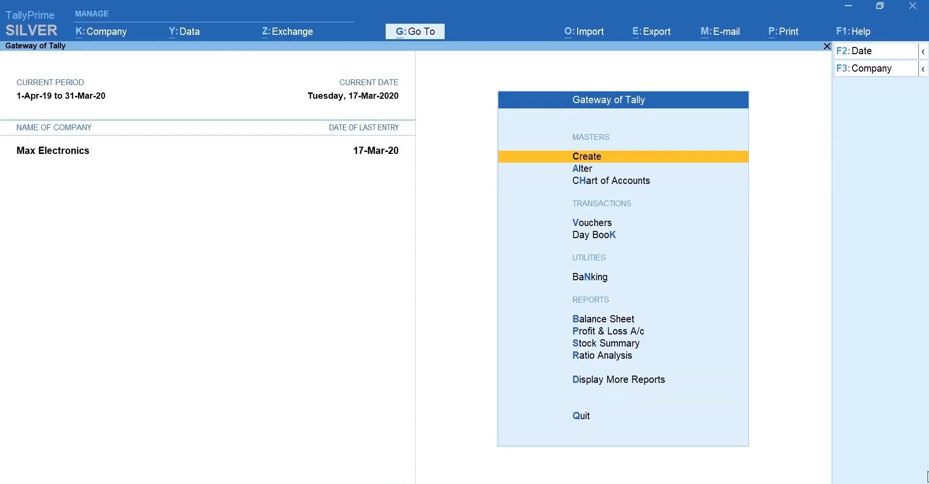
Choose Cost Centre under Create masters and enable the Cost Centres feature for Max Electronics.
{"action": "key", "text": "Return"}
{"action": "type", "text": "Cost"}
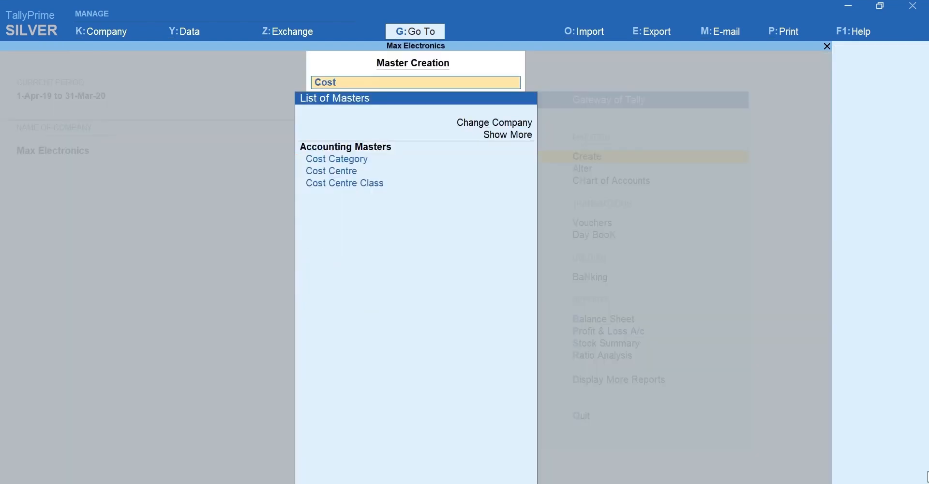
{"action": "key", "text": "Down"}
{"action": "key", "text": "Return"}
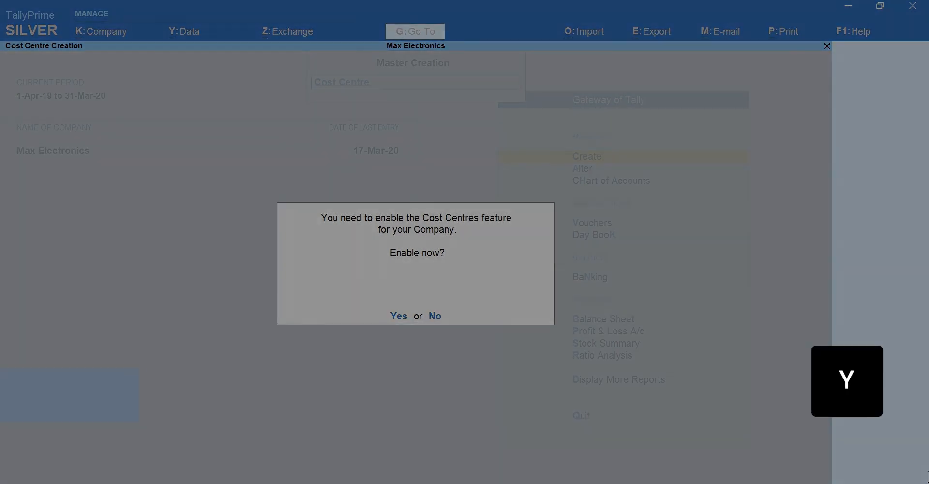
{"action": "key", "text": "y"}
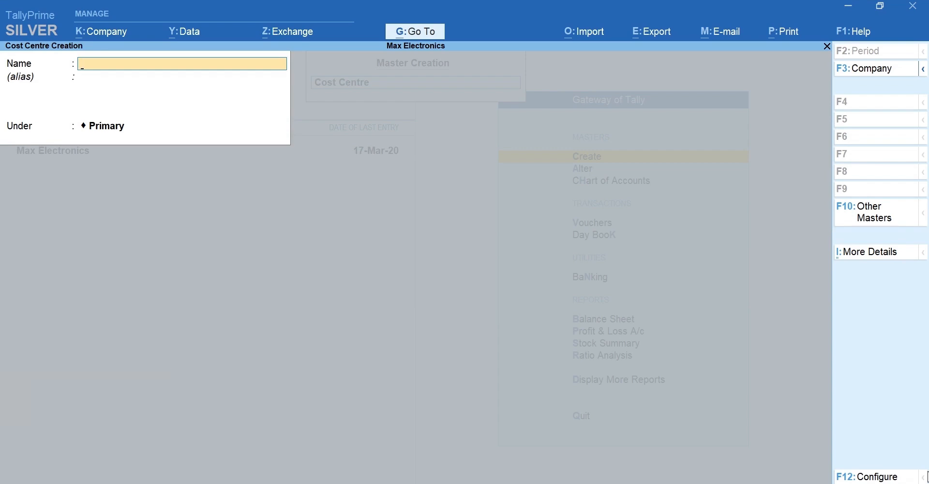
{"action": "type", "text": "Mar"}
{"action": "type", "text": "keting Department"}
Create cost centres Marketing Department and Finance Department under Primary.
{"action": "key", "text": "Return"}
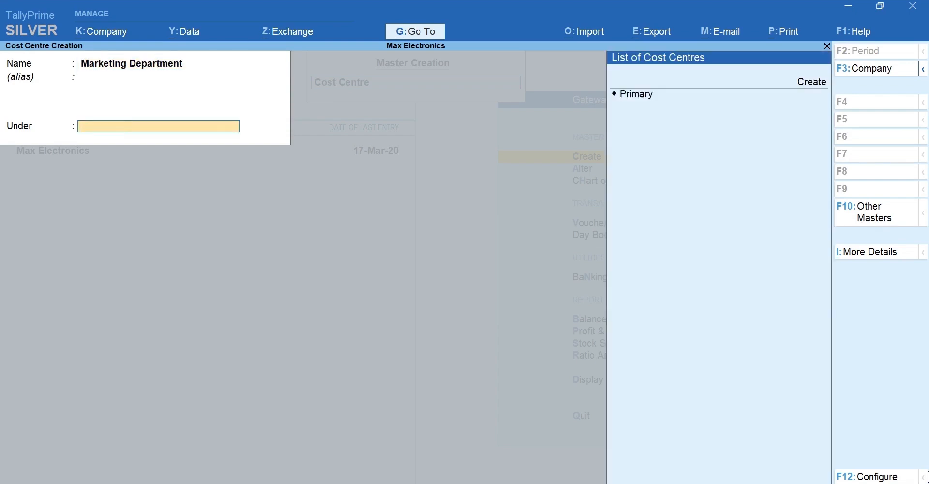
{"action": "key", "text": "Return"}
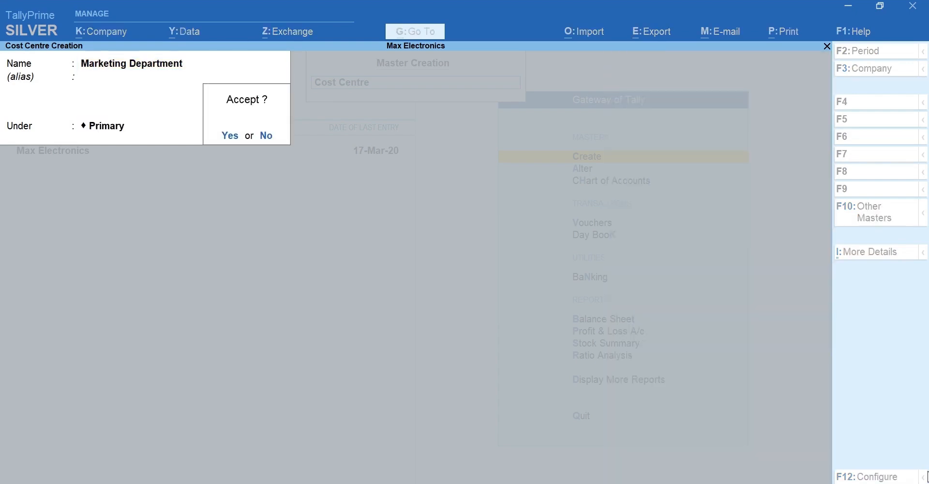
{"action": "key", "text": "Return"}
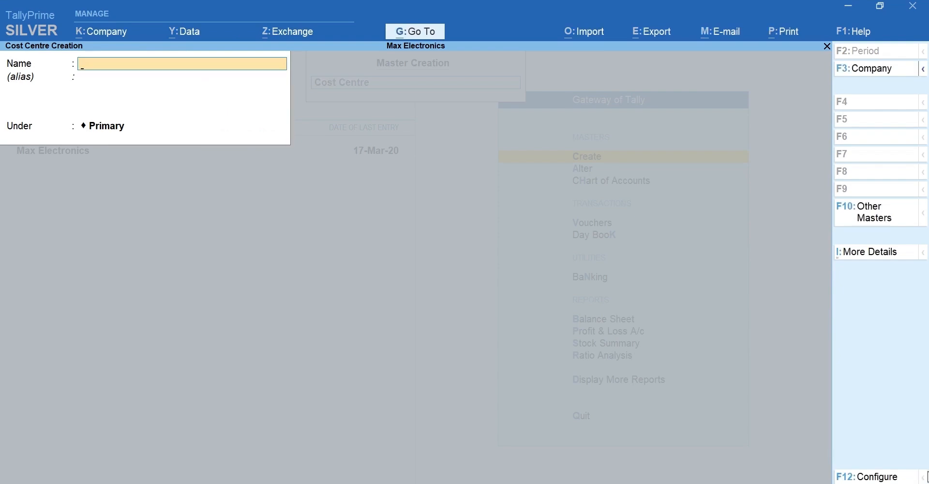
{"action": "type", "text": "Fi"}
{"action": "type", "text": "nance Depart"}
{"action": "type", "text": "ment"}
{"action": "key", "text": "Return"}
{"action": "key", "text": "Return"}
{"action": "type", "text": "Digital Marketi"}
{"action": "type", "text": "ng"}
Create cost centre Digital Marketing under Marketing Department.
{"action": "key", "text": "Return"}
{"action": "key", "text": "BackSpace"}
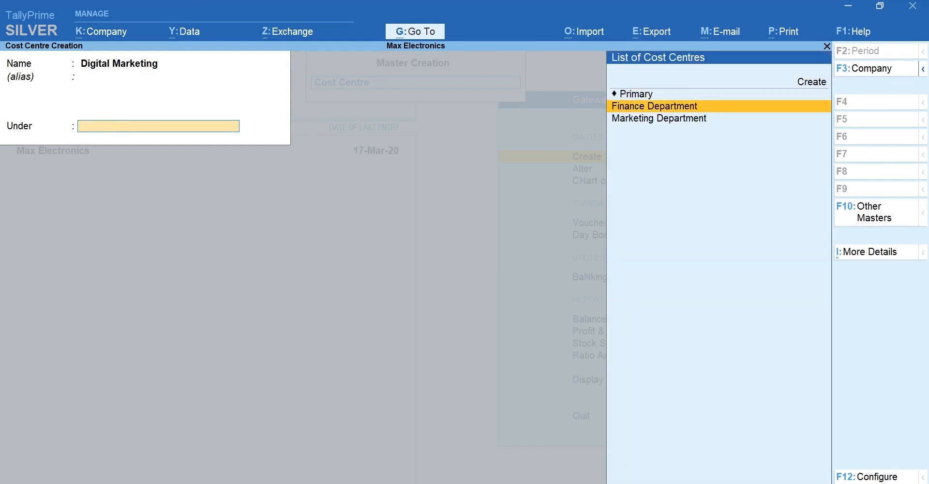
{"action": "key", "text": "Down"}
{"action": "key", "text": "Return"}
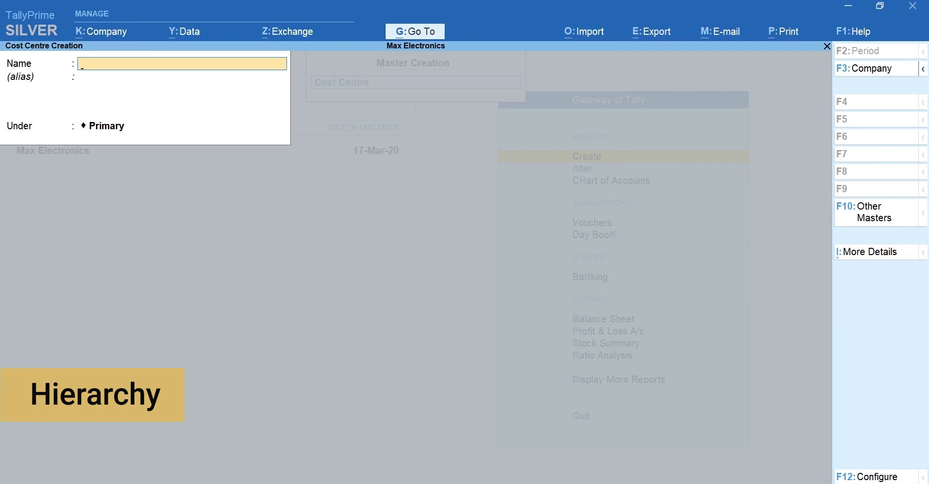
Quit cost centre creation and list the cost centres from the Chart of Accounts.
{"action": "key", "text": "Escape"}
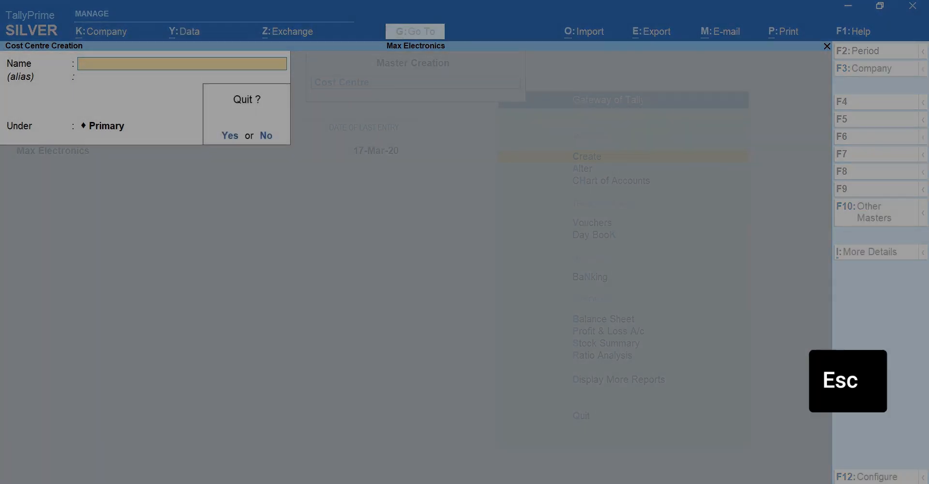
{"action": "key", "text": "Return"}
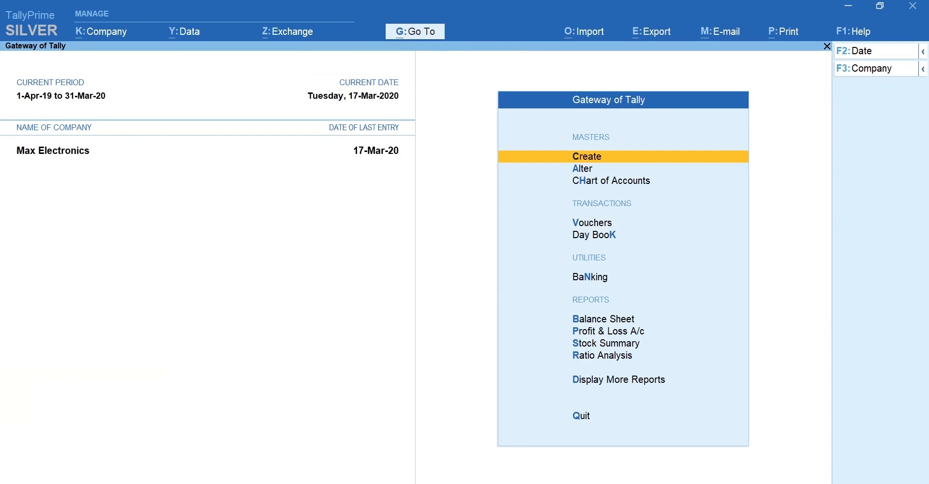
{"action": "key", "text": "Down"}
{"action": "key", "text": "Down"}
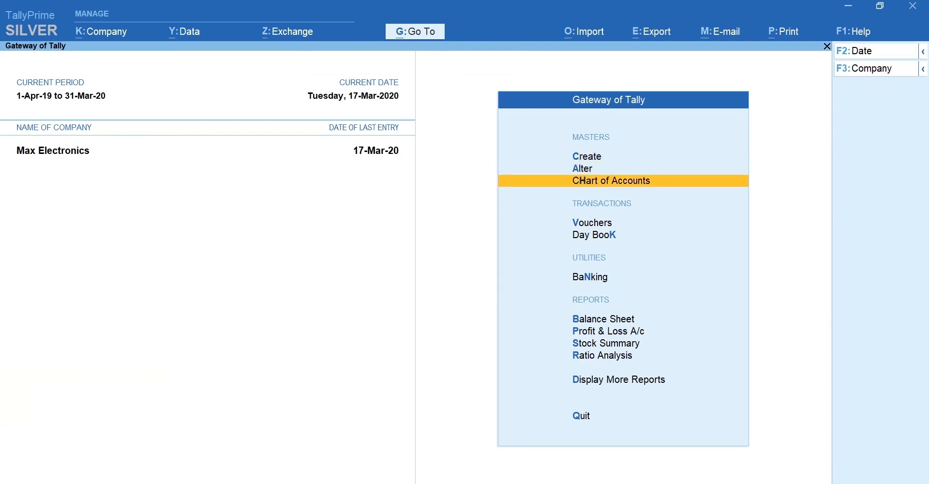
{"action": "key", "text": "Return"}
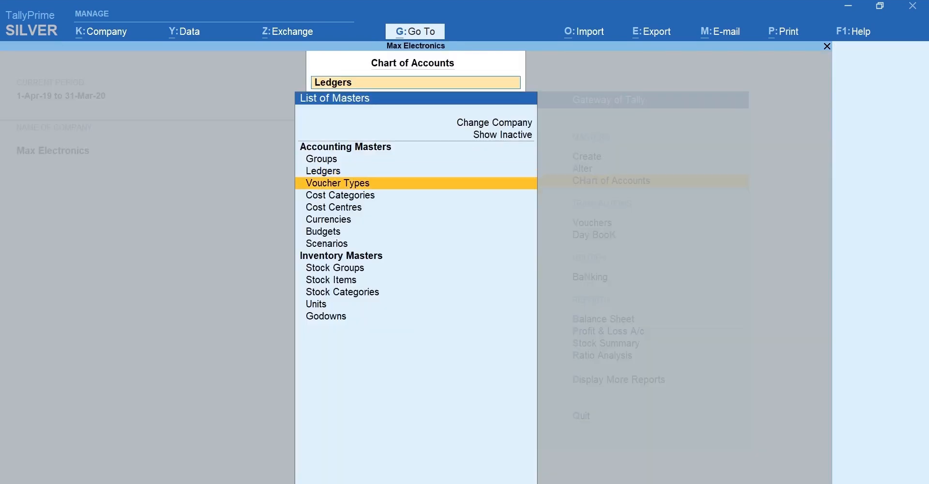
{"action": "key", "text": "Down"}
{"action": "key", "text": "Down"}
{"action": "key", "text": "Return"}
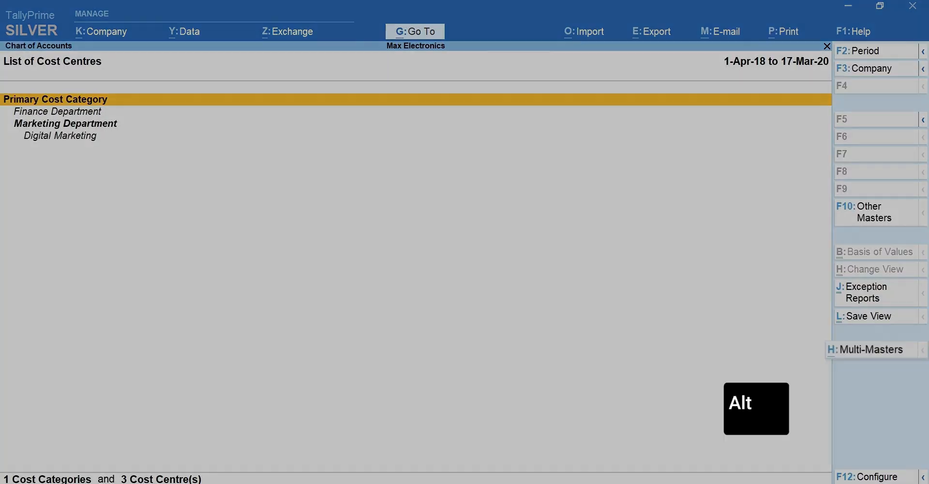
Open Multi Create for cost centres via Alt+H, then back out to the Gateway of Tally.
{"action": "key", "text": "alt+h"}
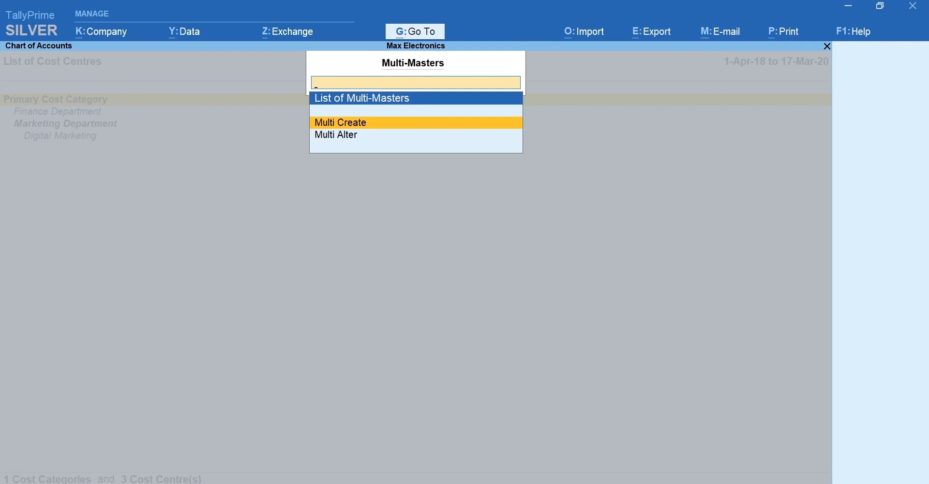
{"action": "key", "text": "Return"}
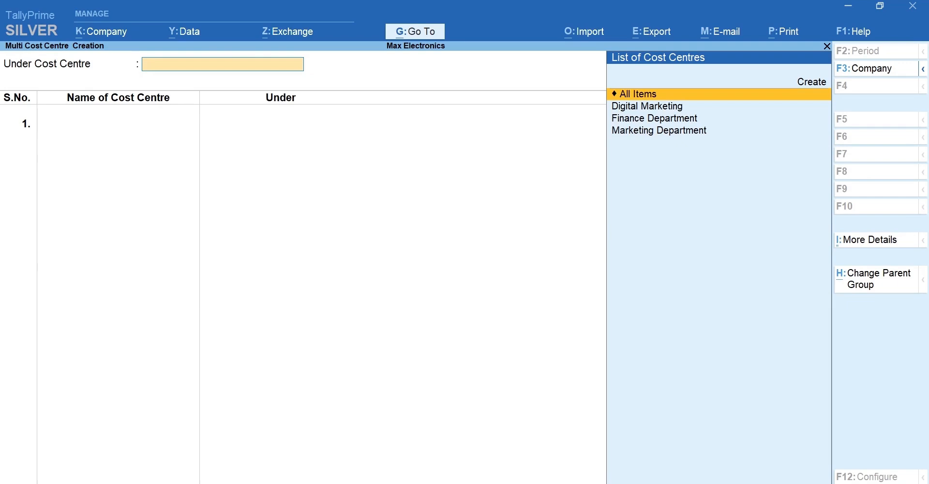
{"action": "key", "text": "Escape"}
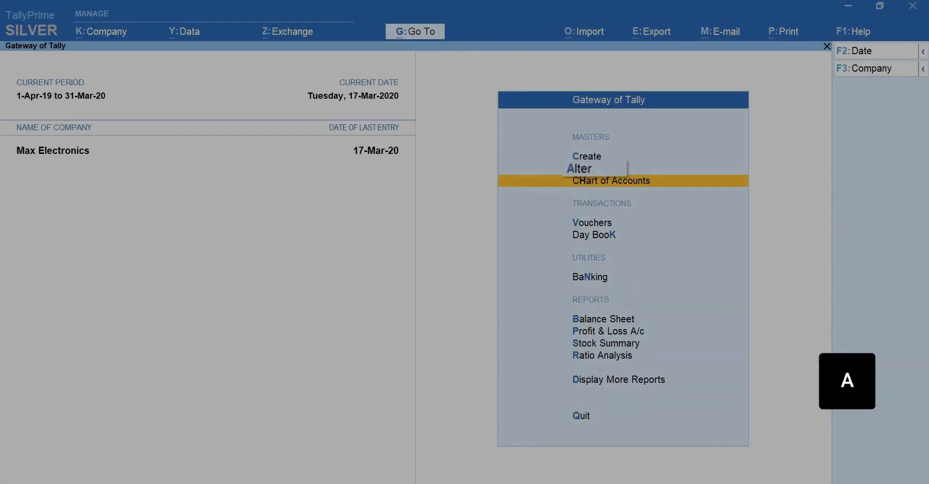
Open the Courier Charges ledger for alteration from Alter > Ledgers.
{"action": "key", "text": "a"}
{"action": "key", "text": "Down"}
{"action": "key", "text": "Return"}
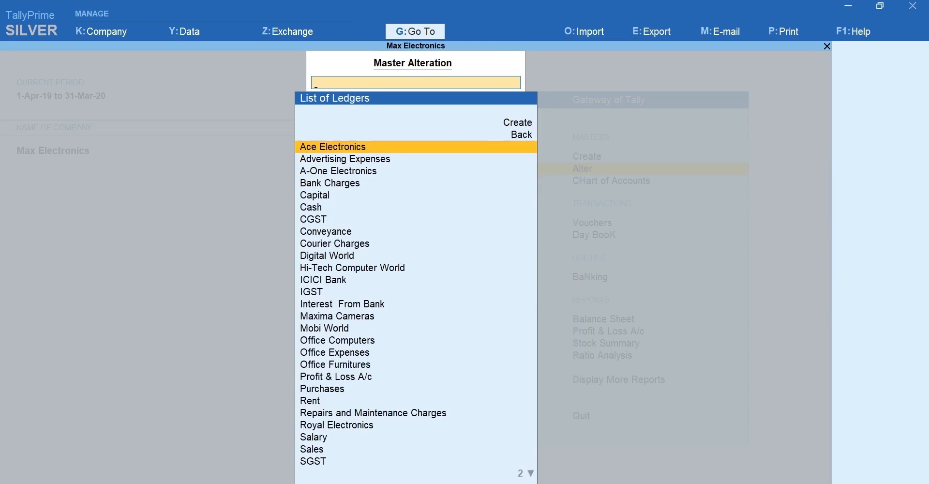
{"action": "key", "text": "Down"}
{"action": "key", "text": "Down"}
{"action": "key", "text": "Down"}
{"action": "key", "text": "Down"}
{"action": "key", "text": "Return"}
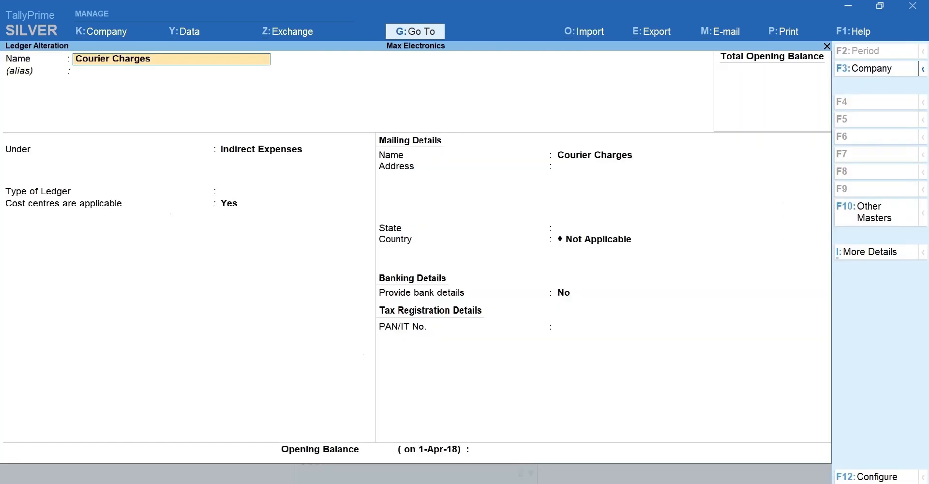
{"action": "key", "text": "Return"}
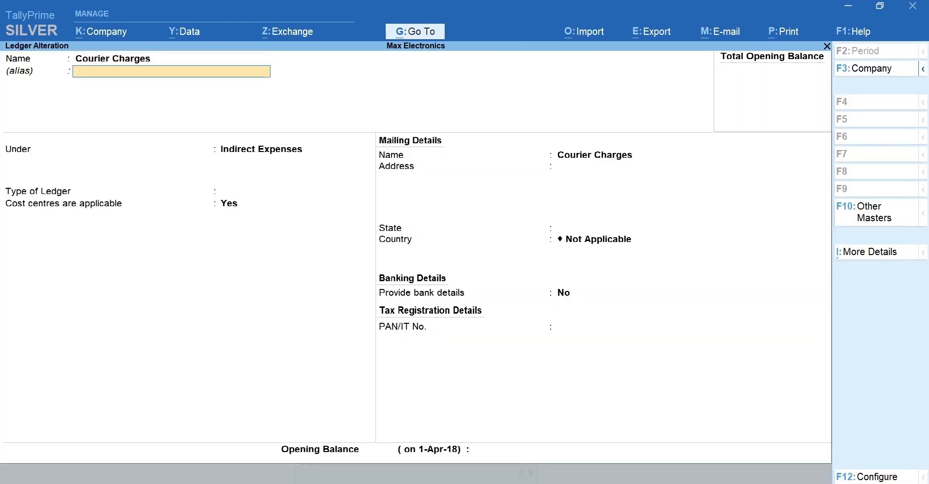
{"action": "key", "text": "Return"}
{"action": "key", "text": "Return"}
{"action": "key", "text": "Return"}
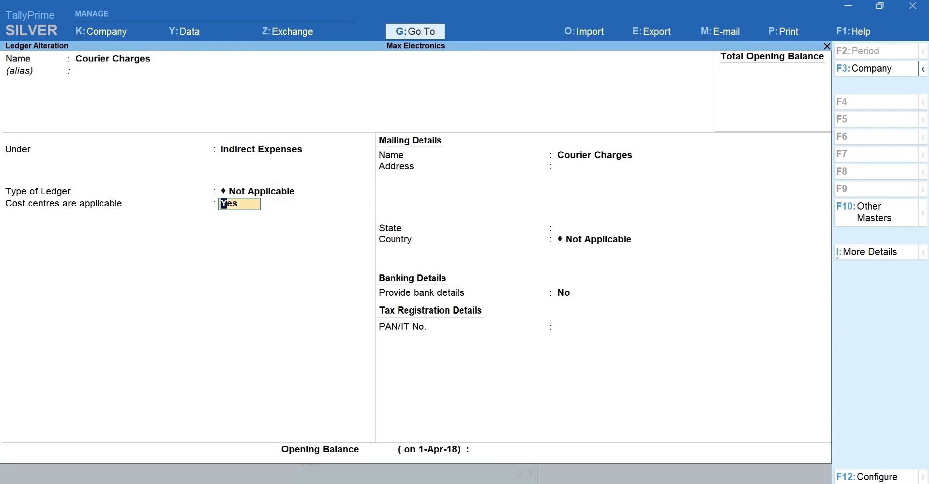
In F12 Configure set Apply Cost Centres for Ledgers to Yes and accept the ledger.
{"action": "key", "text": "F12"}
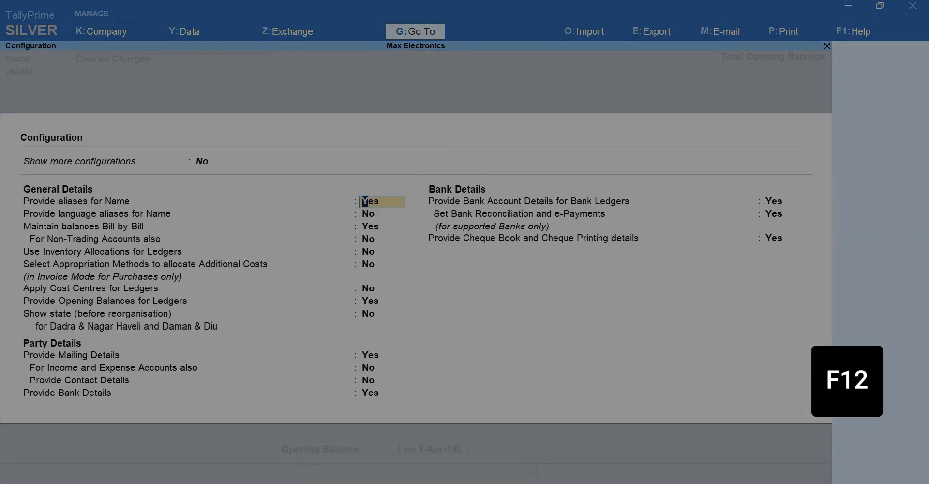
{"action": "key", "text": "Return"}
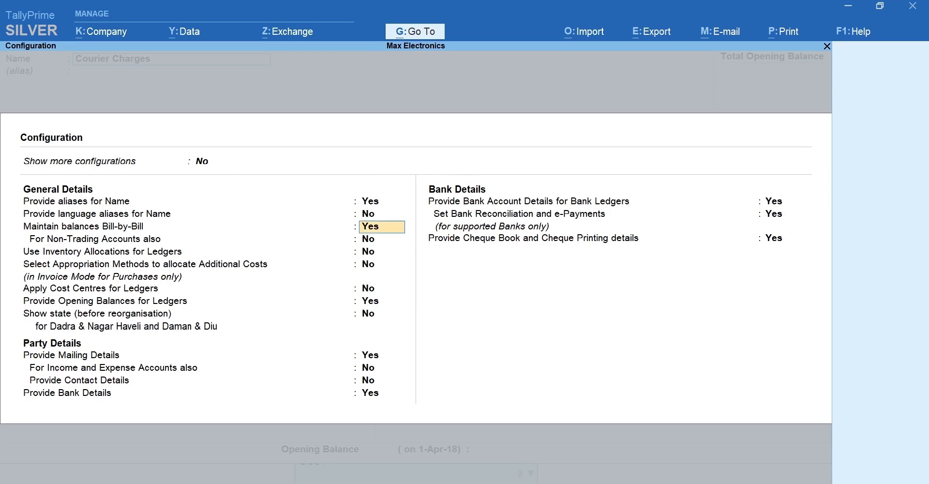
{"action": "key", "text": "Return"}
{"action": "key", "text": "Return"}
{"action": "key", "text": "Return"}
{"action": "key", "text": "Return"}
{"action": "type", "text": "y"}
{"action": "key", "text": "Return"}
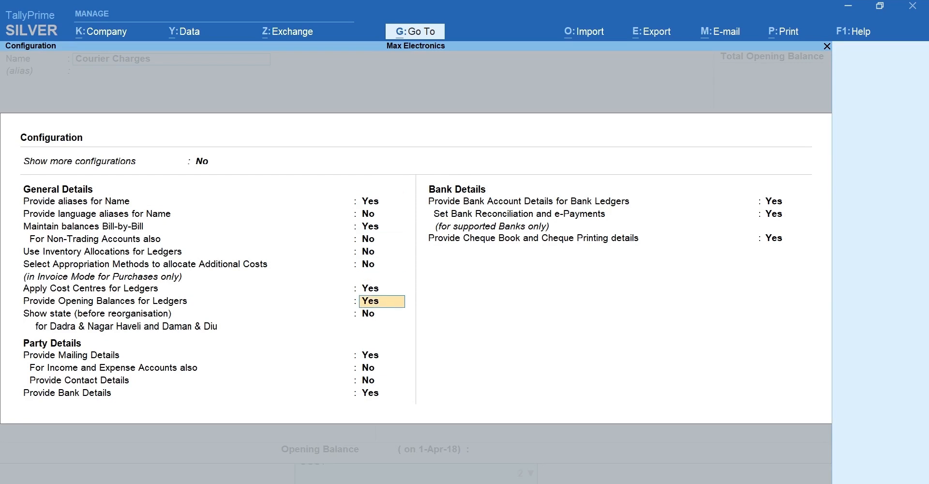
{"action": "key", "text": "ctrl+a"}
{"action": "key", "text": "Return"}
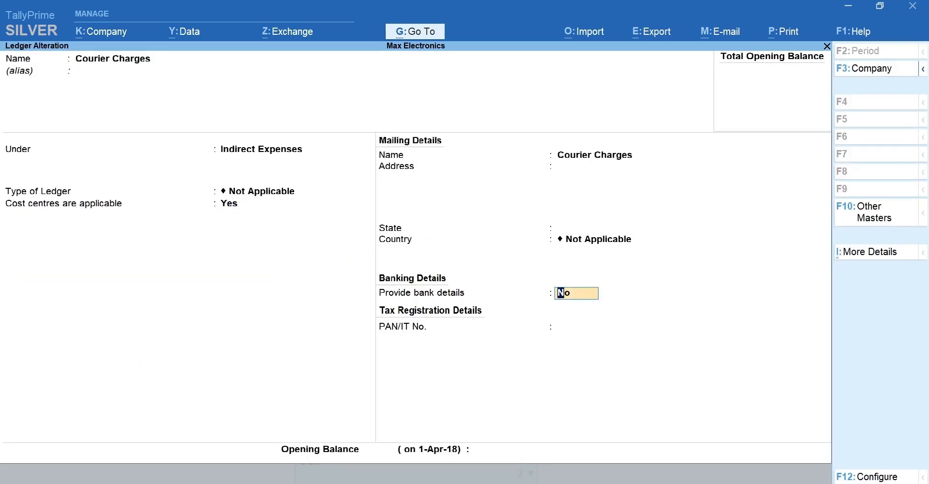
{"action": "key", "text": "Return"}
{"action": "key", "text": "Return"}
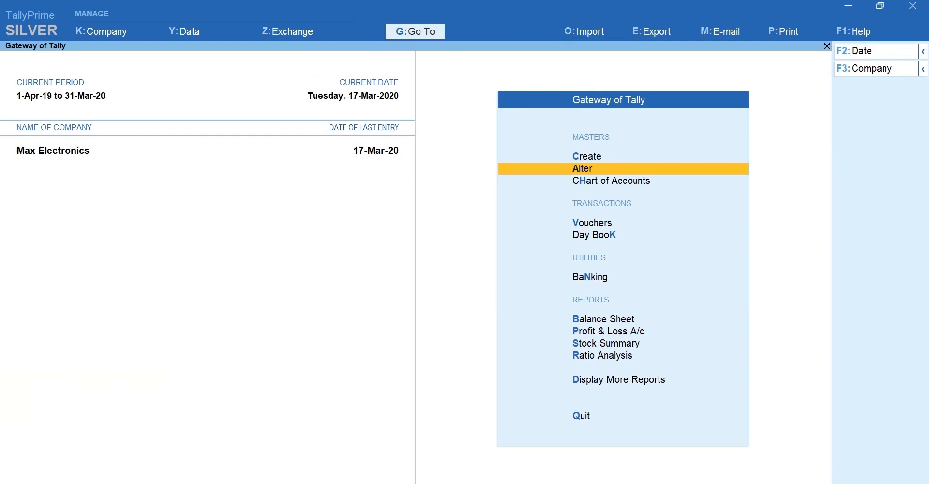
Start an F5 payment voucher from ICICI Bank debiting Courier Charges 14,000.
{"action": "key", "text": "v"}
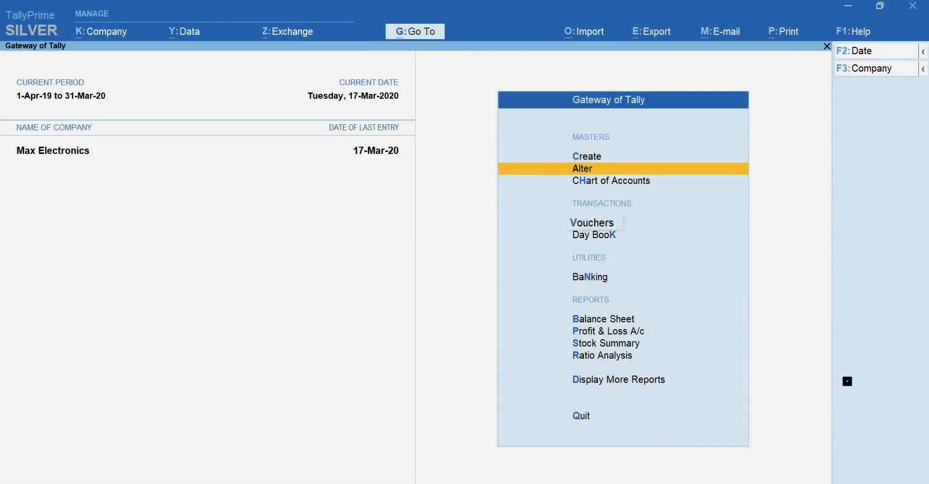
{"action": "key", "text": "F5"}
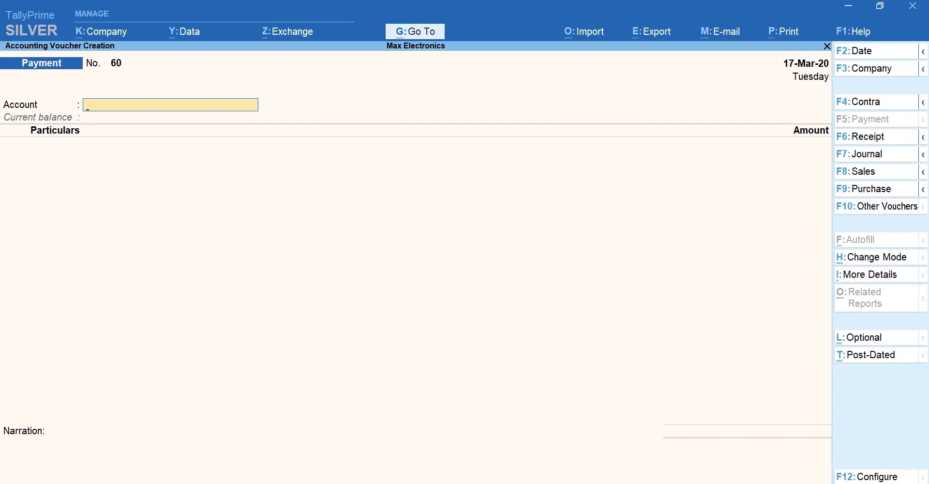
{"action": "type", "text": "i"}
{"action": "key", "text": "Return"}
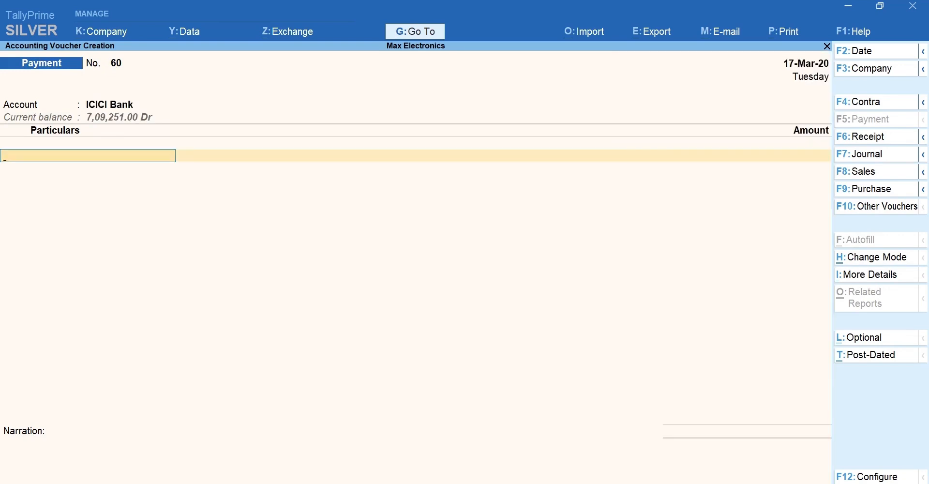
{"action": "type", "text": "c"}
{"action": "key", "text": "Down"}
{"action": "key", "text": "Down"}
{"action": "key", "text": "Down"}
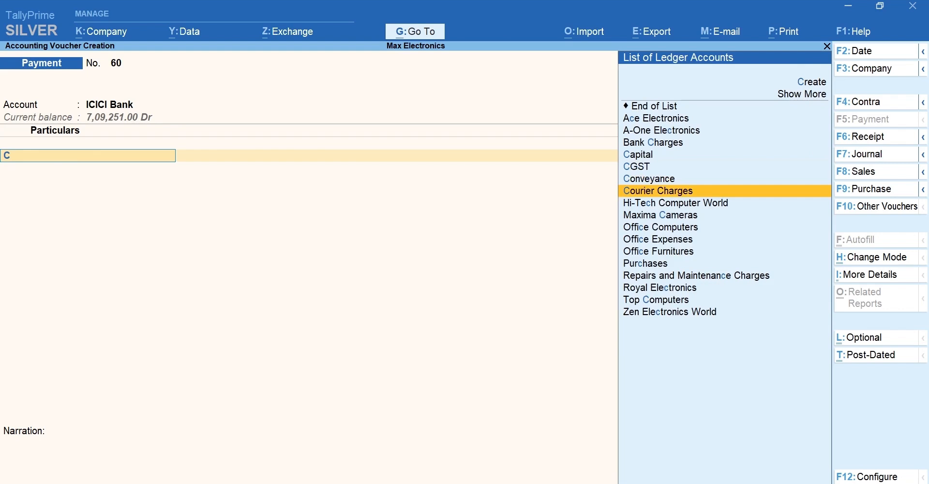
{"action": "key", "text": "Return"}
{"action": "type", "text": "14000"}
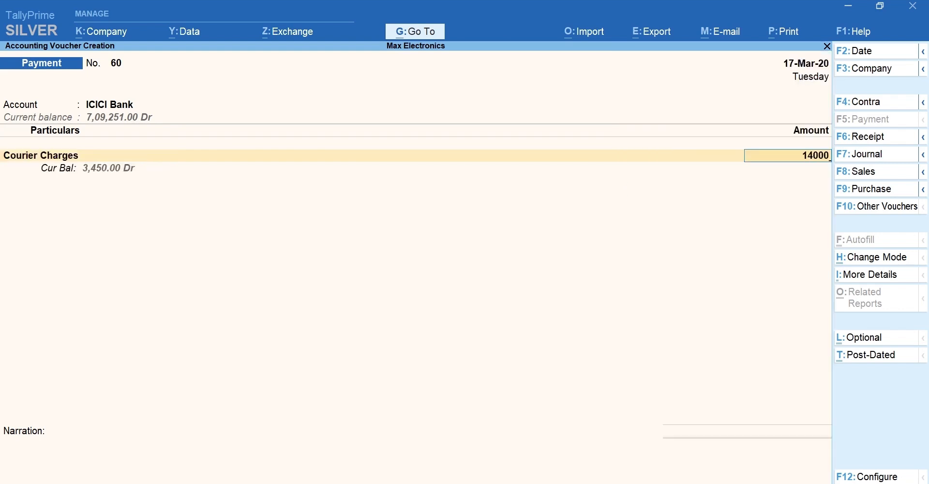
Allocate the 14,000 courier amount as 9,000 Marketing Department and 5,000 Finance Department.
{"action": "key", "text": "Return"}
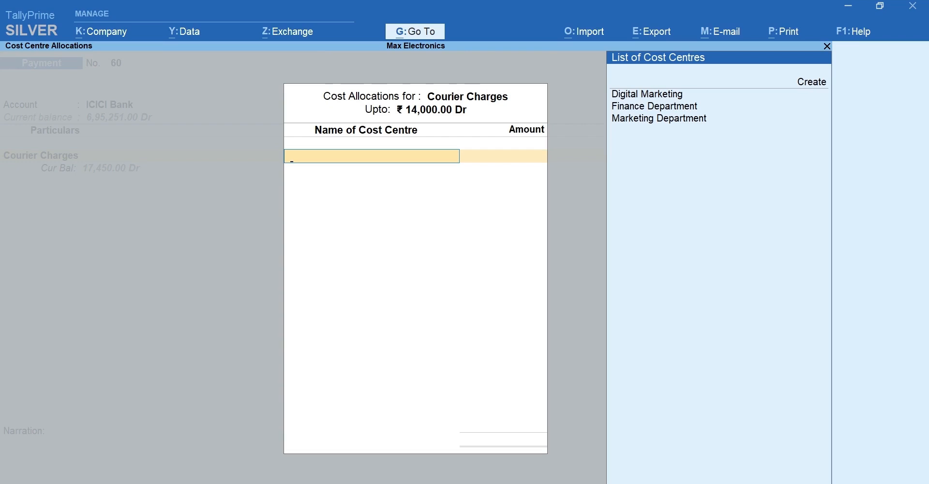
{"action": "key", "text": "Down"}
{"action": "key", "text": "Down"}
{"action": "key", "text": "Down"}
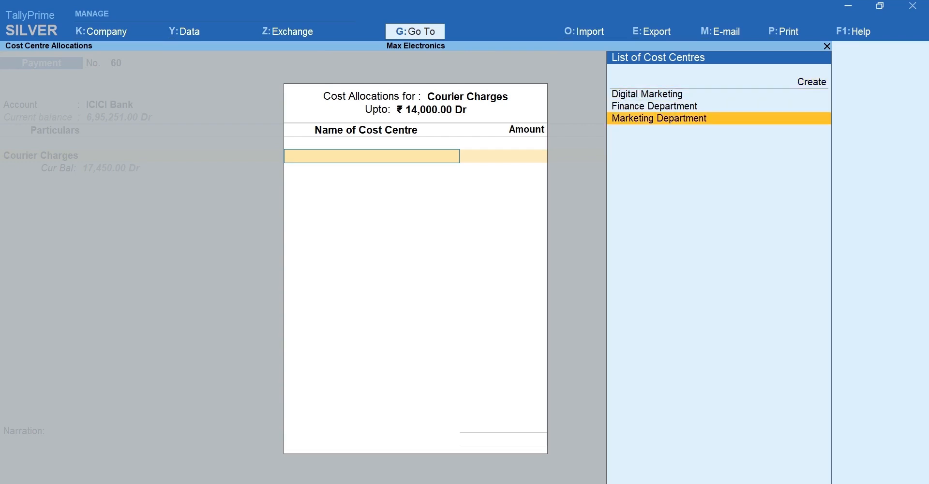
{"action": "key", "text": "Return"}
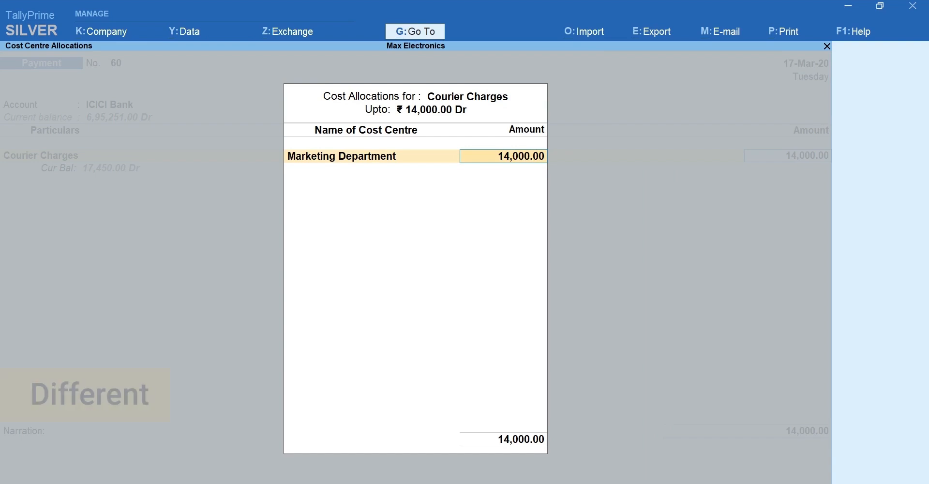
{"action": "type", "text": "9000"}
{"action": "key", "text": "Return"}
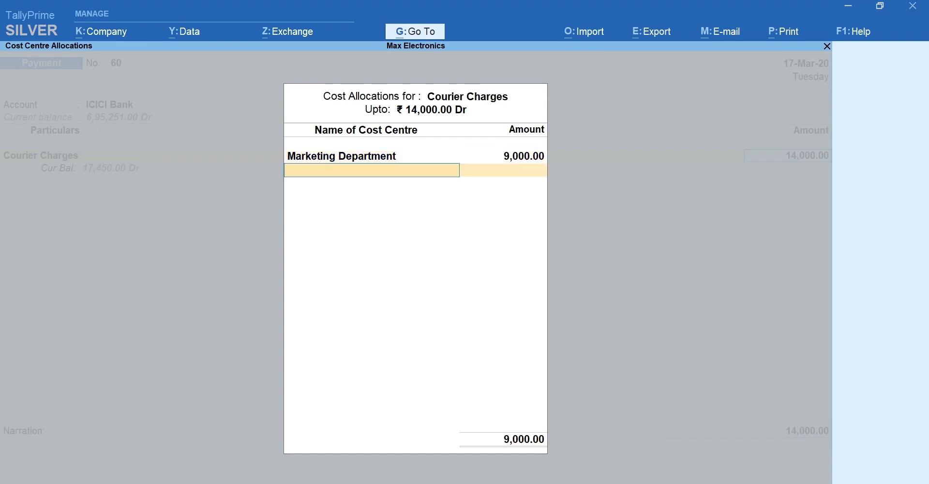
{"action": "type", "text": "Fi"}
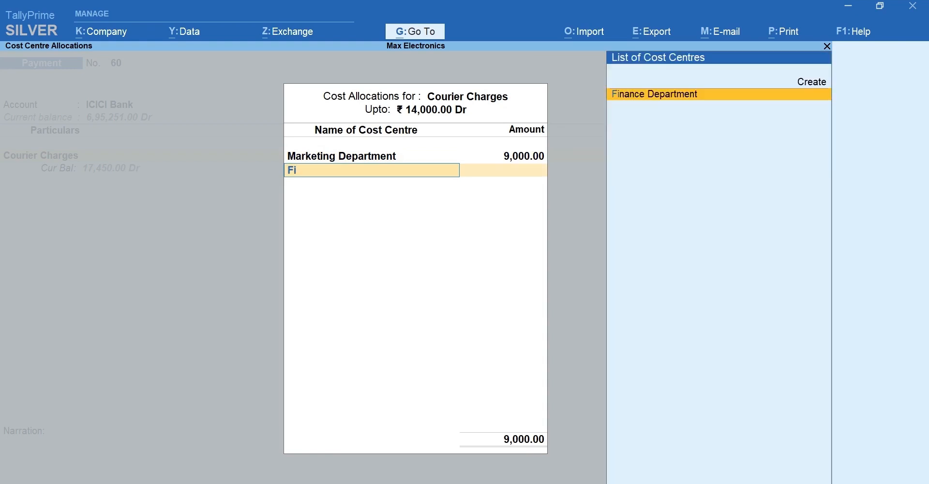
{"action": "key", "text": "Return"}
{"action": "key", "text": "Return"}
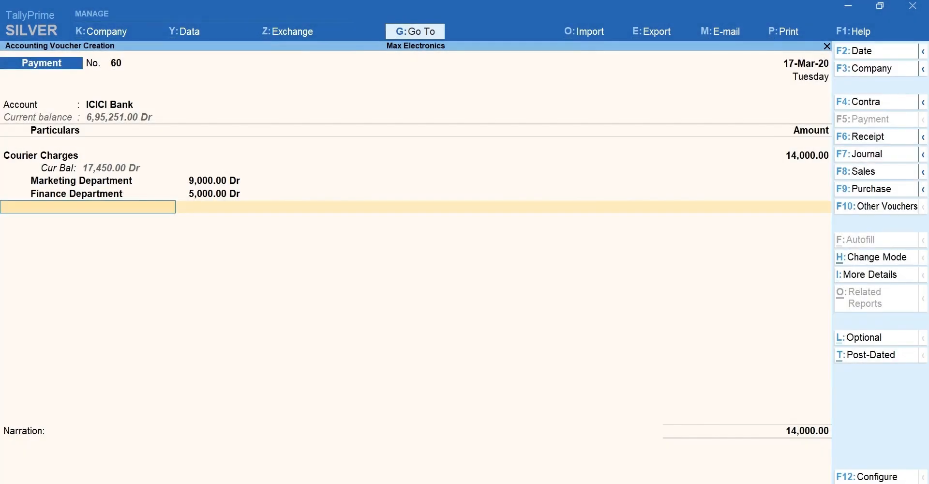
{"action": "key", "text": "Return"}
Fill the bank allocation as cheque 5600 with its date for voucher 60.
{"action": "key", "text": "Return"}
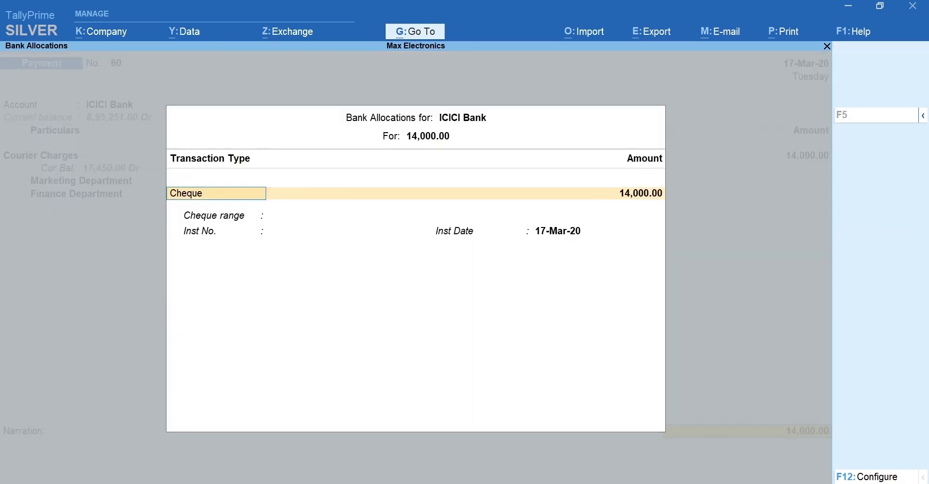
{"action": "key", "text": "Return"}
{"action": "key", "text": "Return"}
{"action": "type", "text": "56081"}
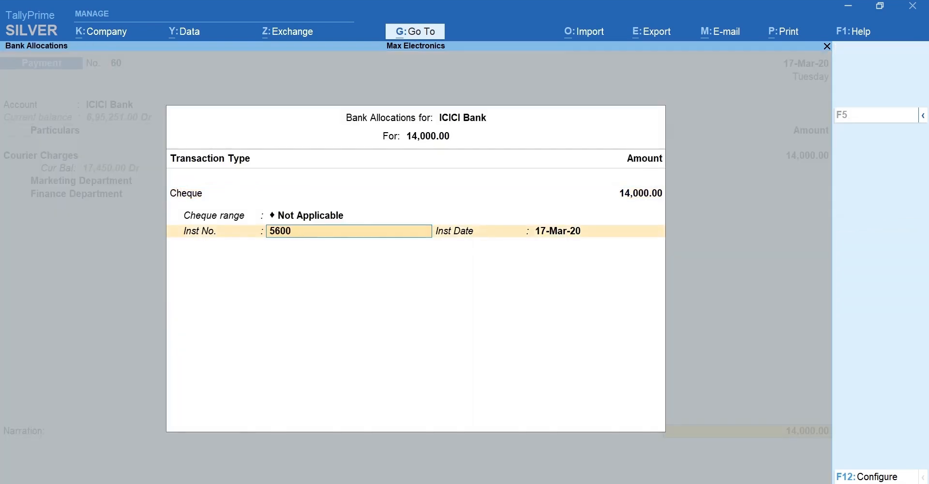
{"action": "key", "text": "Return"}
{"action": "key", "text": "Return"}
{"action": "key", "text": "Return"}
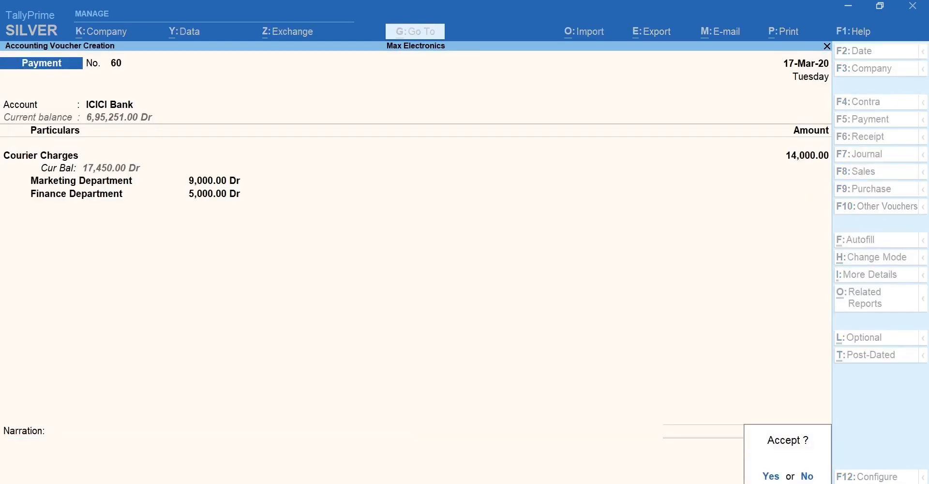
{"action": "key", "text": "Return"}
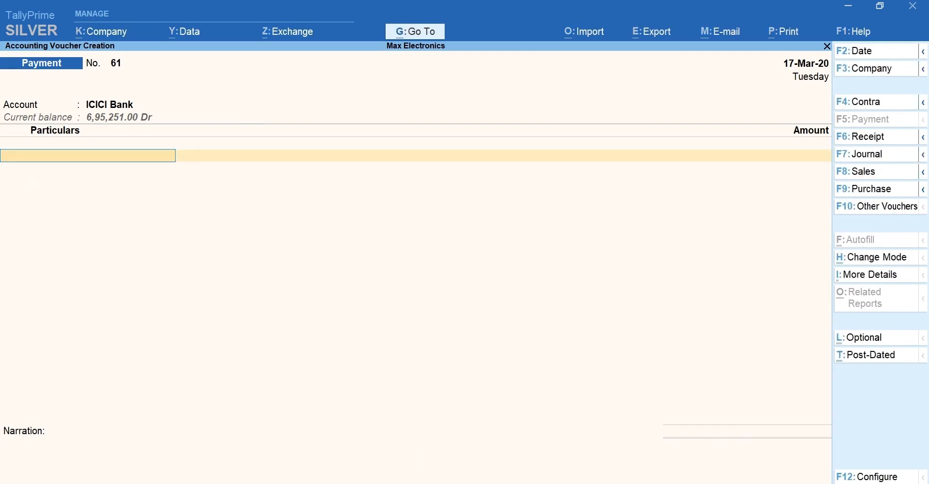
{"action": "type", "text": "Di"}
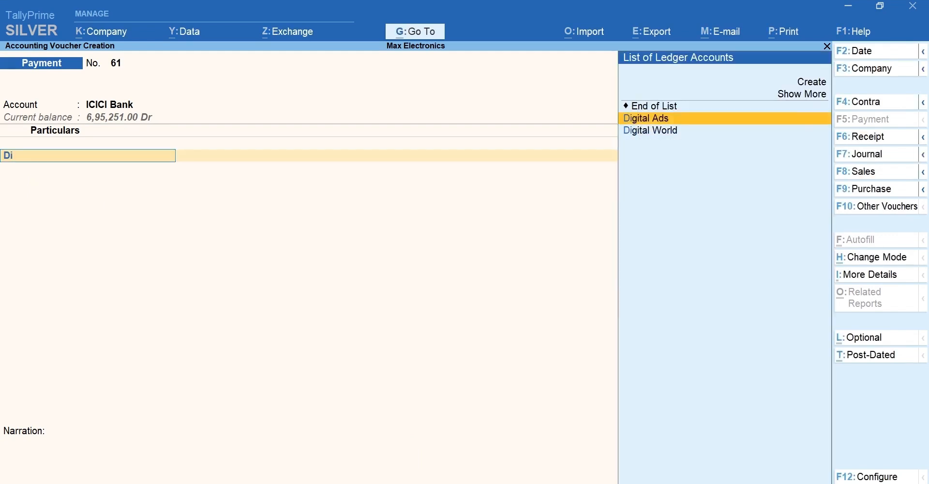
In voucher 61 debit Digital Ads 30,000 allocated to Digital Marketing.
{"action": "key", "text": "Return"}
{"action": "type", "text": "30000"}
{"action": "key", "text": "Return"}
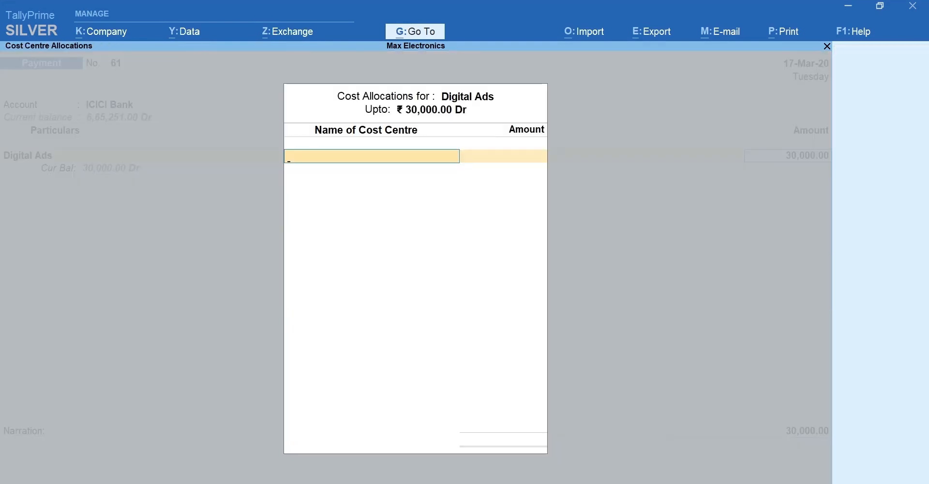
{"action": "type", "text": "Di"}
{"action": "key", "text": "Return"}
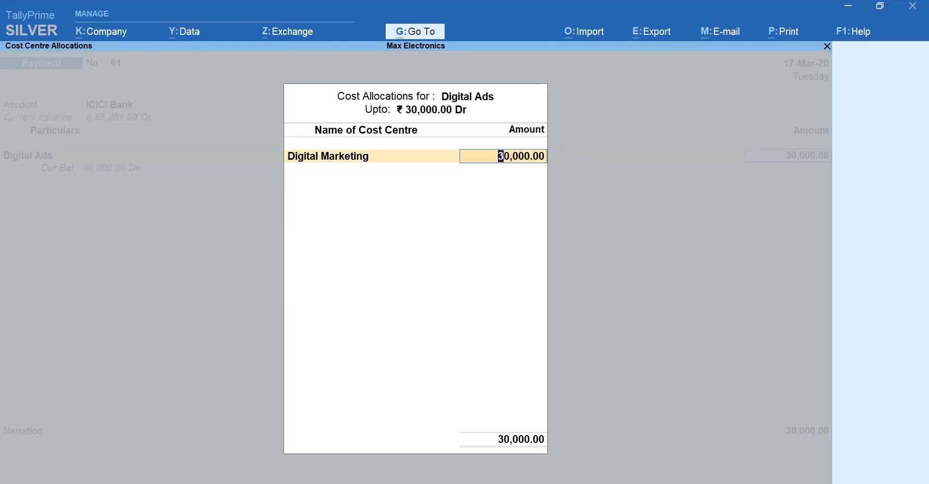
{"action": "key", "text": "Return"}
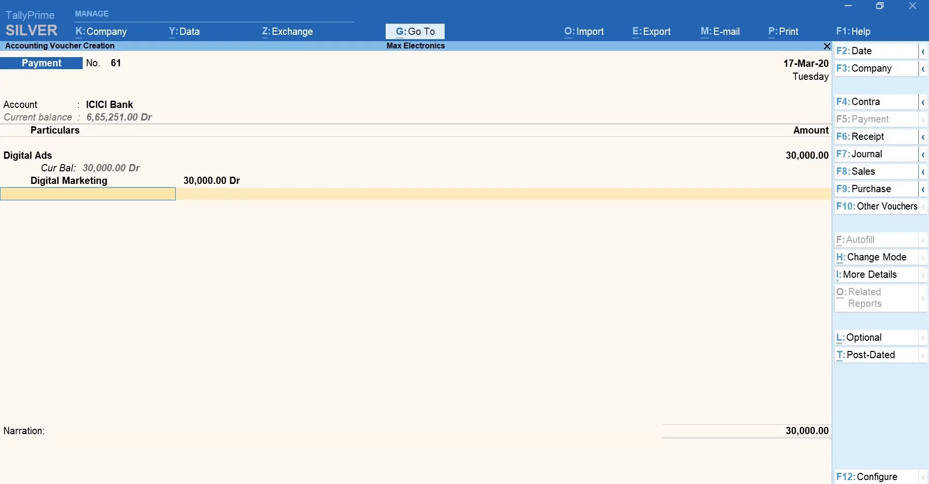
Complete voucher 61's bank allocation as cheque 5 and accept it.
{"action": "key", "text": "Return"}
{"action": "key", "text": "Return"}
{"action": "type", "text": "5"}
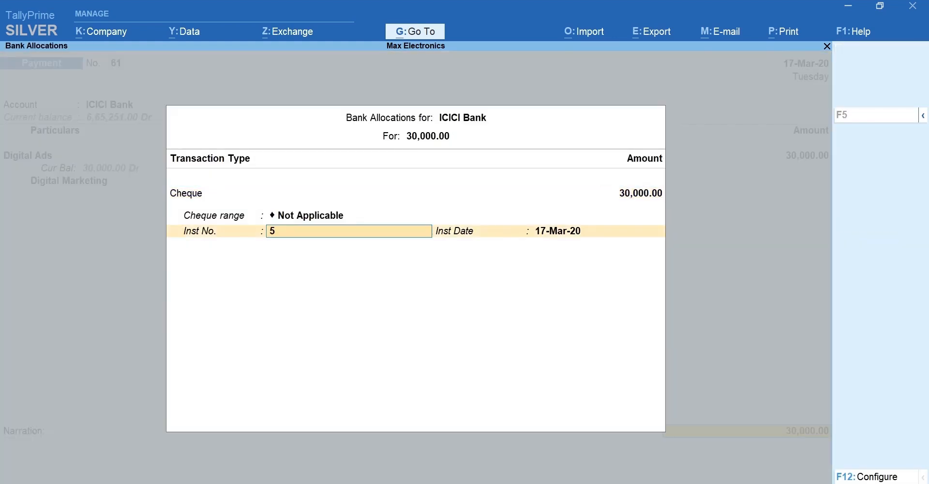
{"action": "type", "text": "8082"}
{"action": "key", "text": "Return"}
{"action": "key", "text": "Return"}
{"action": "key", "text": "Return"}
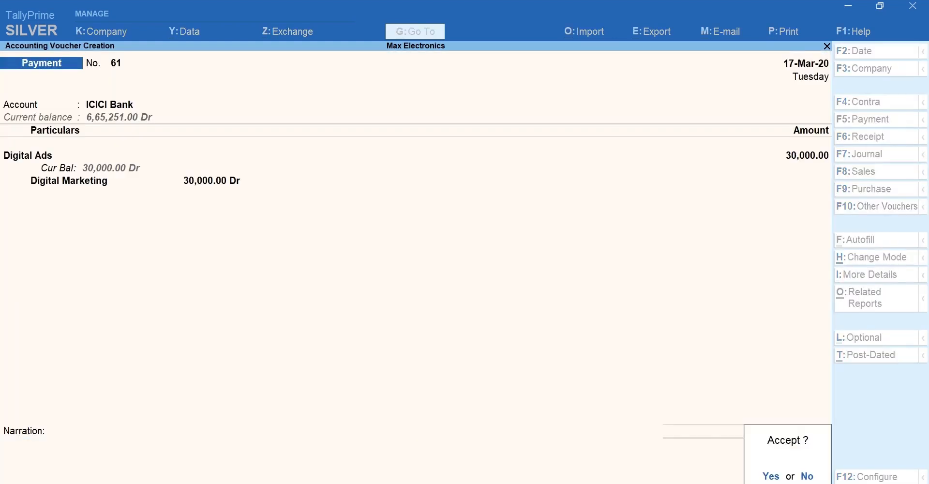
{"action": "key", "text": "Return"}
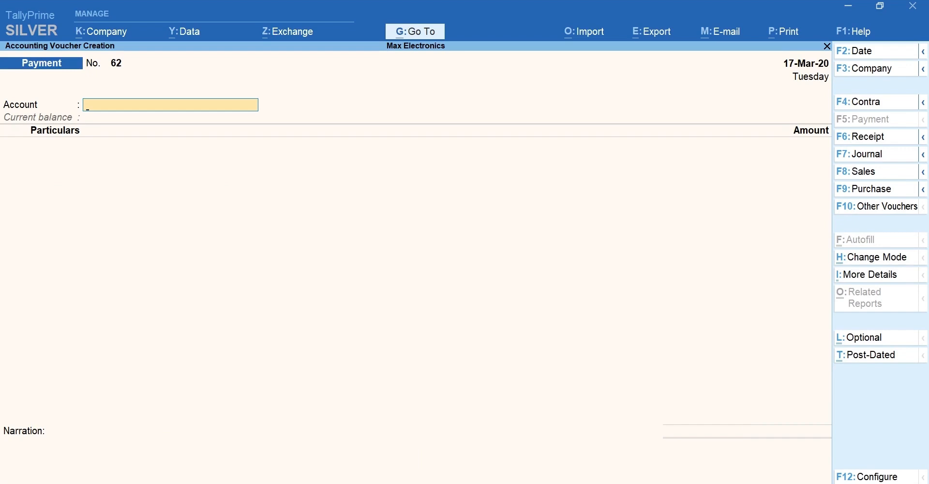
Open the Cost Centre Summary report through Alt+G Go To search.
{"action": "key", "text": "alt+g"}
{"action": "type", "text": "C"}
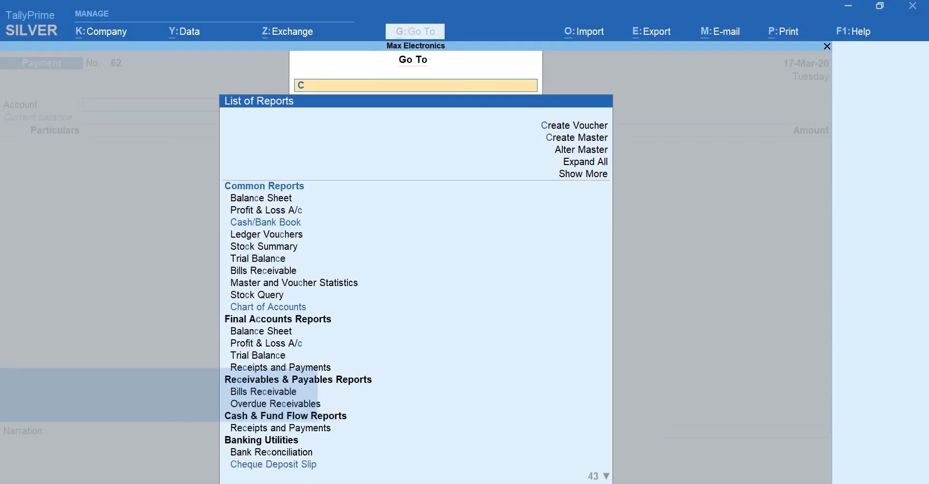
{"action": "type", "text": "ost"}
{"action": "key", "text": "Down"}
{"action": "key", "text": "Down"}
{"action": "key", "text": "Down"}
{"action": "key", "text": "Down"}
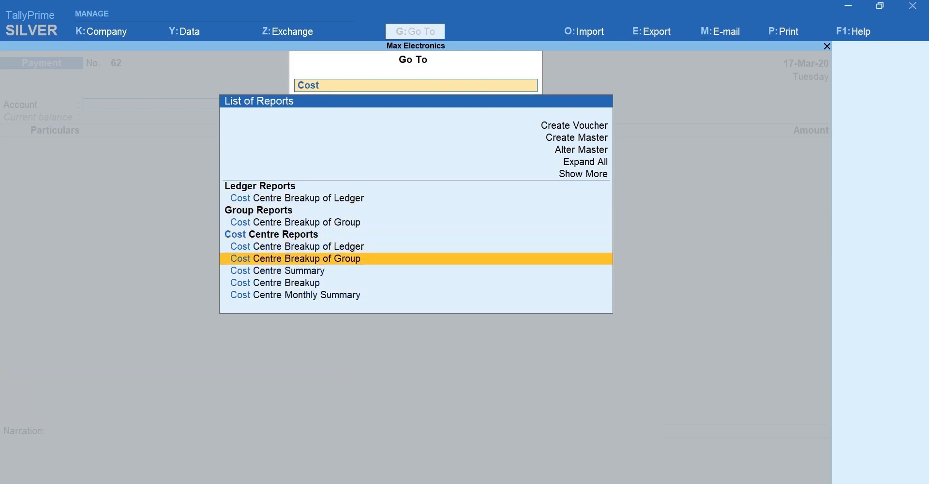
{"action": "key", "text": "Down"}
{"action": "key", "text": "Return"}
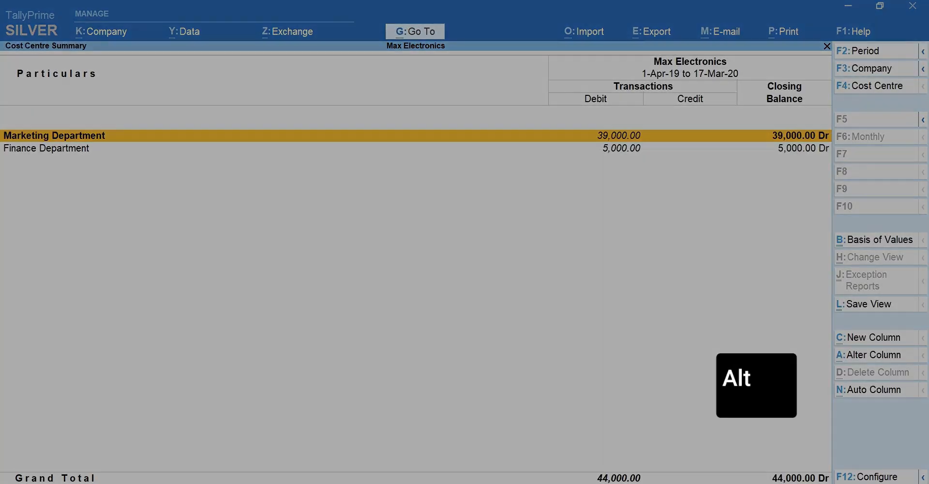
Expand sub cost centres showing Marketing 39,000 and Finance 5,000, then return to Gateway.
{"action": "key", "text": "alt+F5"}
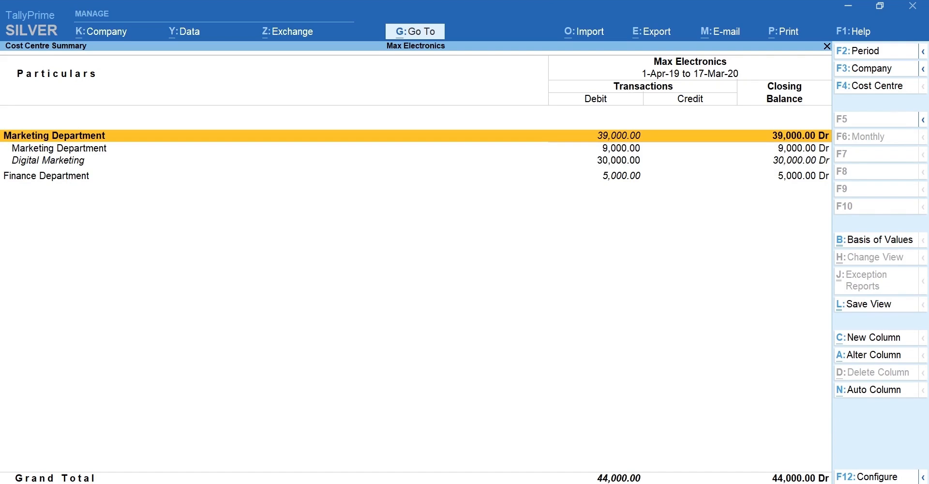
{"action": "key", "text": "Down"}
{"action": "key", "text": "Down"}
{"action": "key", "text": "Escape"}
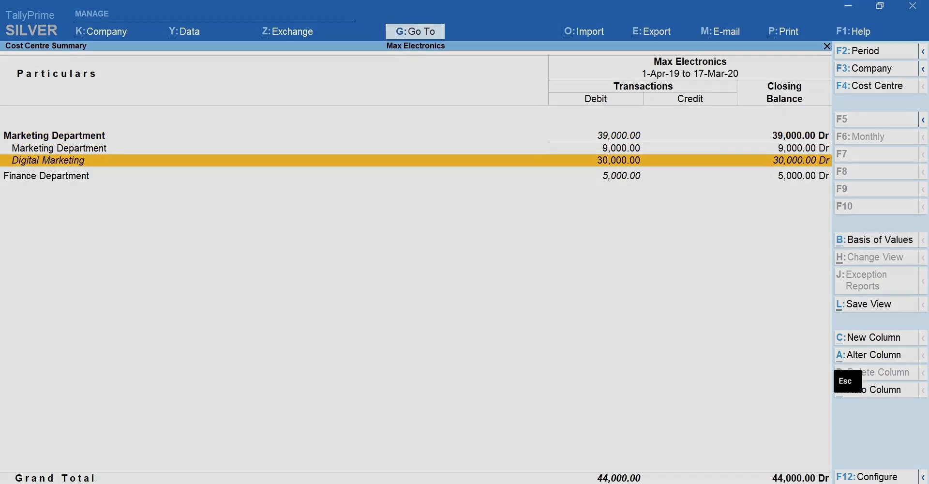
{"action": "key", "text": "Down"}
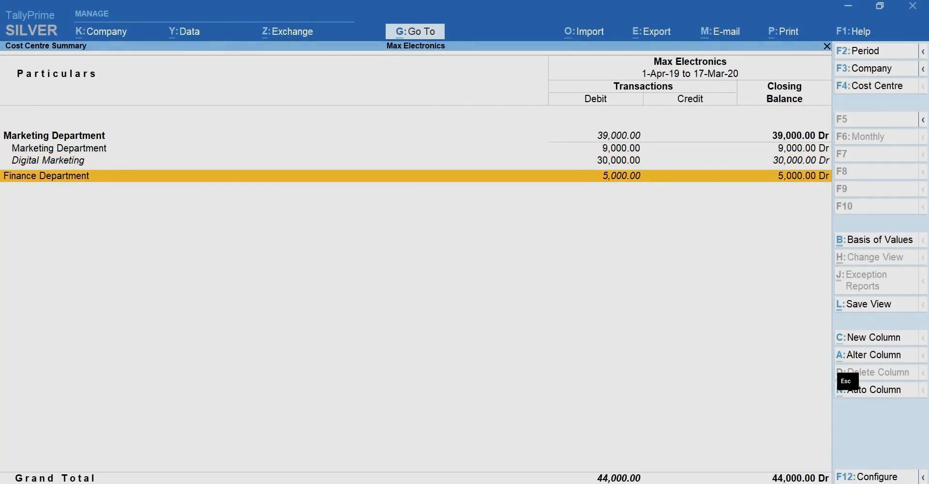
{"action": "key", "text": "Escape"}
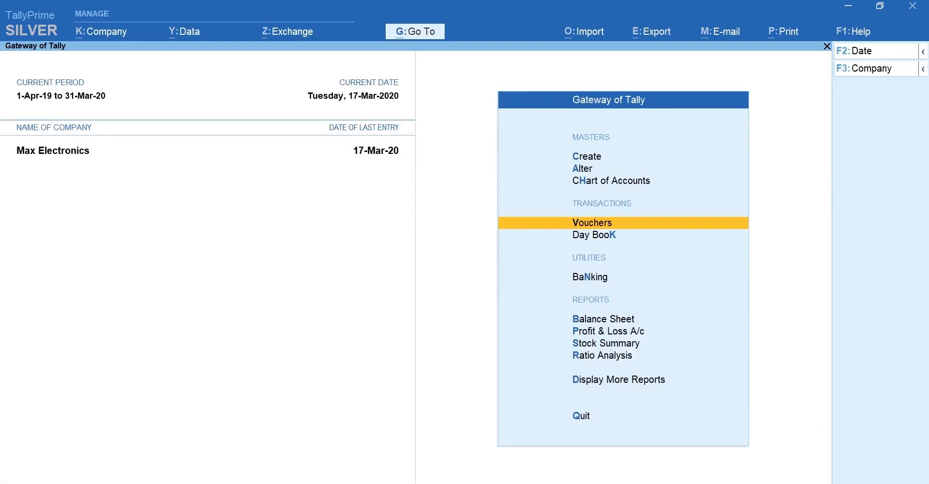
Open Statements of Accounts > Cost Centres > Cost Centre Break-up for Marketing Department.
{"action": "key", "text": "d"}
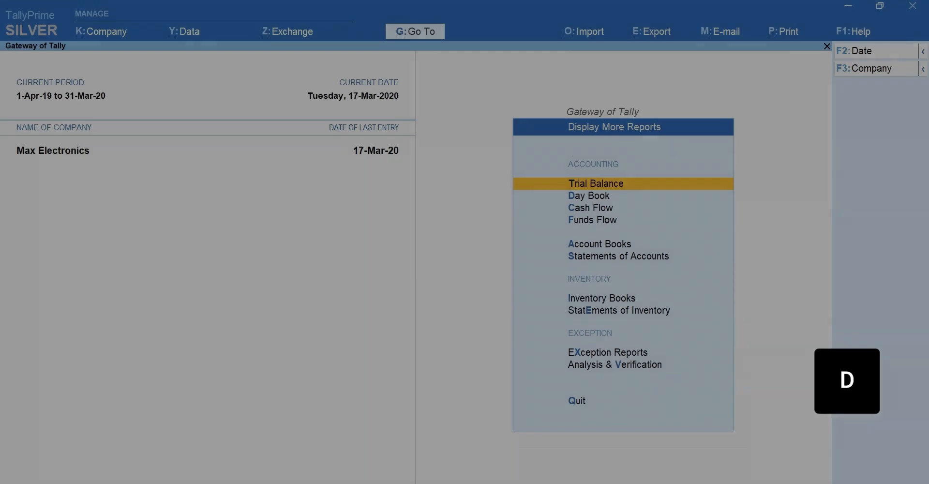
{"action": "key", "text": "s"}
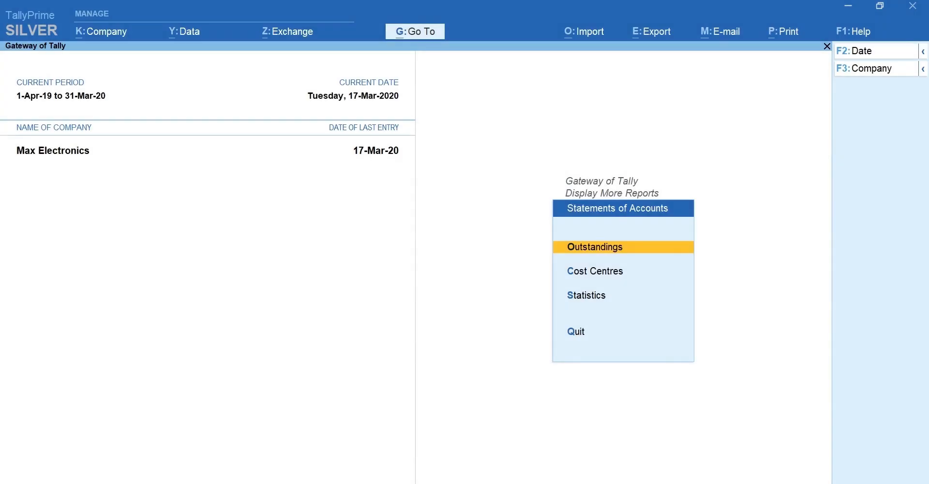
{"action": "key", "text": "Down"}
{"action": "key", "text": "Return"}
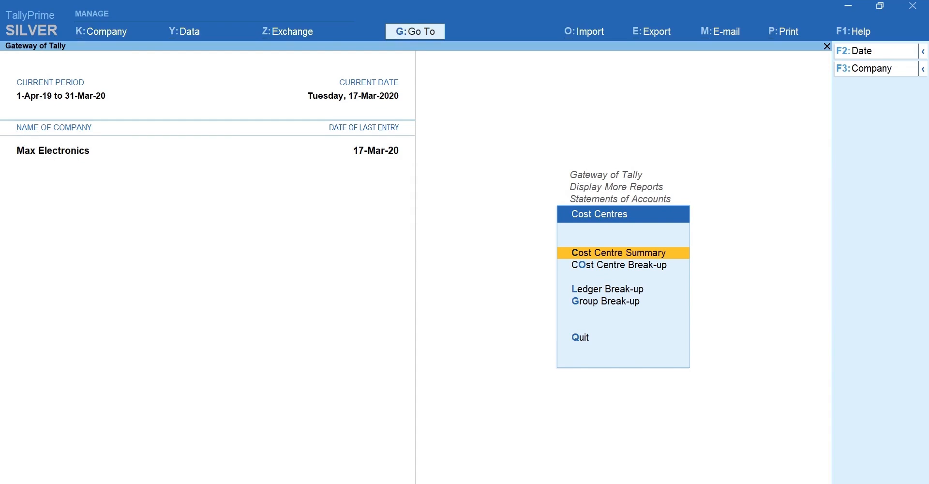
{"action": "key", "text": "Down"}
{"action": "key", "text": "Return"}
{"action": "key", "text": "Down"}
{"action": "key", "text": "Down"}
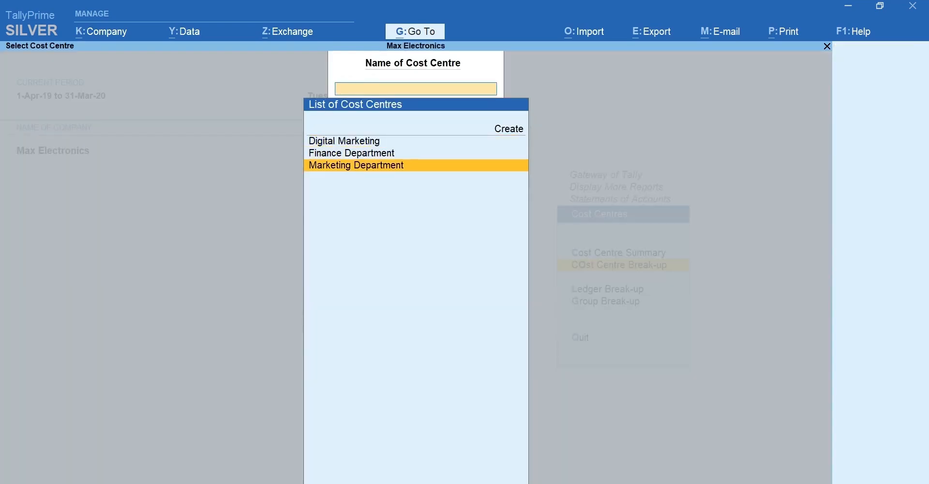
{"action": "key", "text": "Return"}
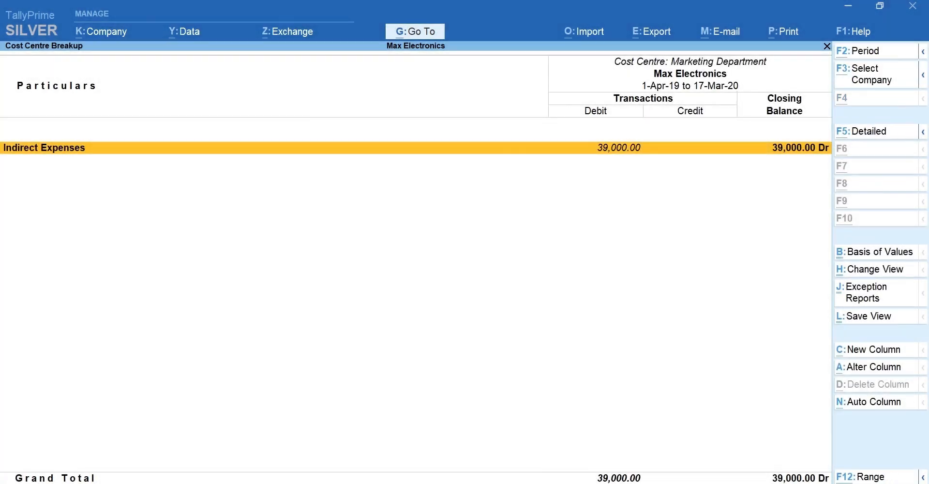
Expand Indirect Expenses to show its ledgers including Digital Ads.
{"action": "key", "text": "alt+F5"}
{"action": "key", "text": "Down"}
{"action": "key", "text": "Down"}
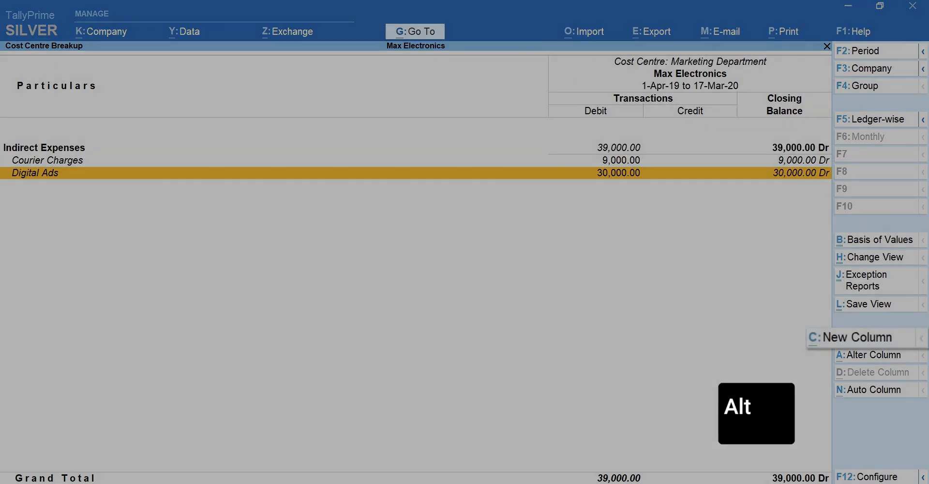
Add an Alt+C comparison column from 1-Apr-19 for Finance Department, showing Courier Charges 5,000.
{"action": "key", "text": "alt+c"}
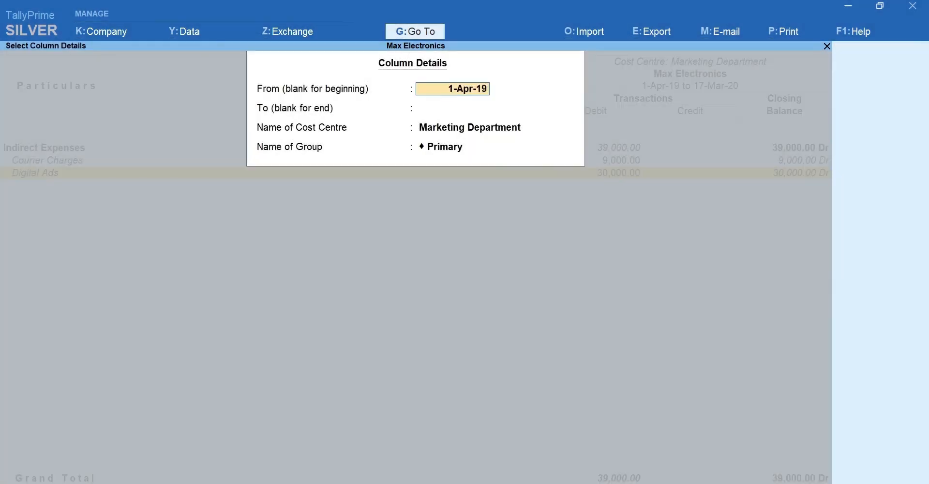
{"action": "key", "text": "Return"}
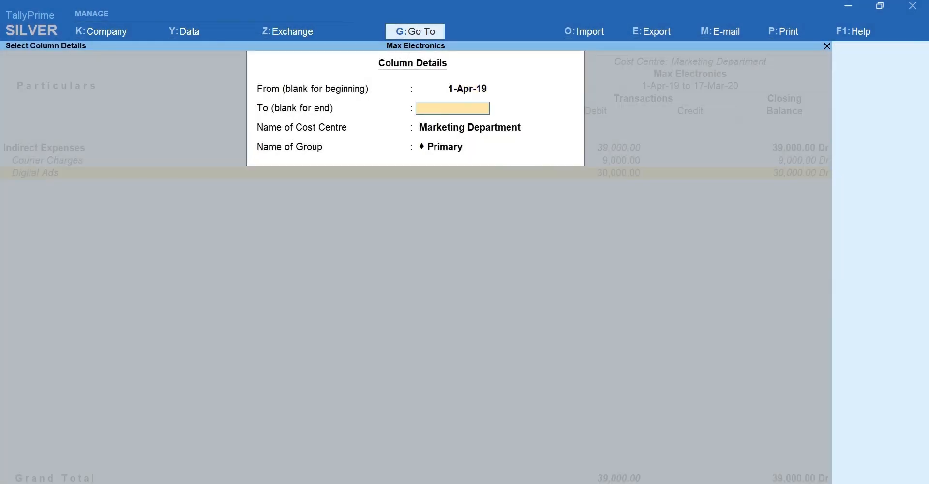
{"action": "key", "text": "Return"}
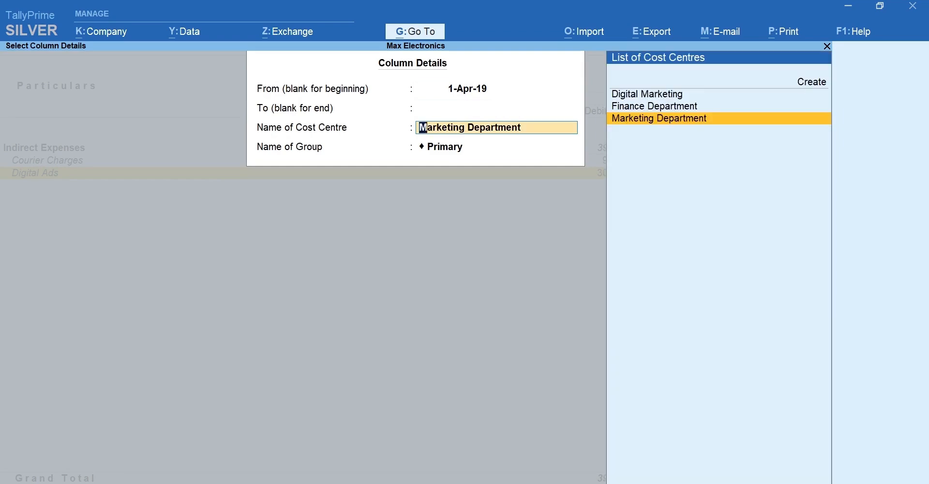
{"action": "key", "text": "Up"}
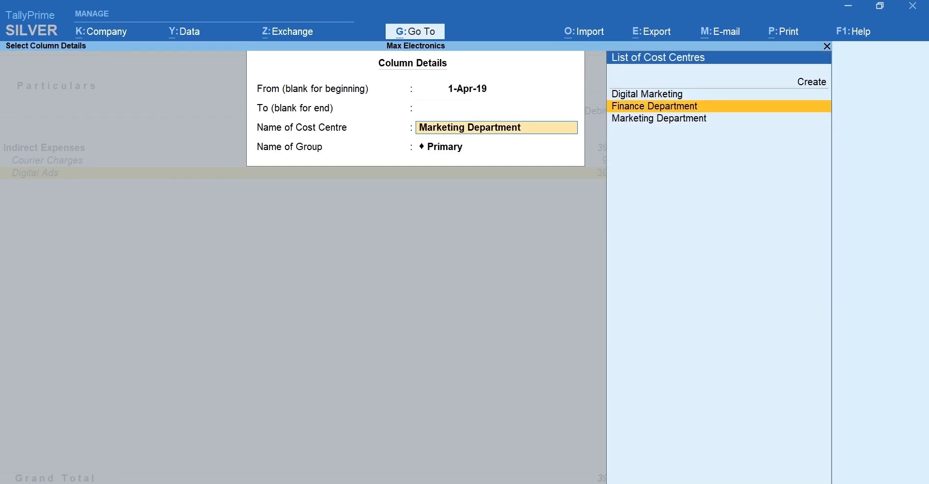
{"action": "key", "text": "Return"}
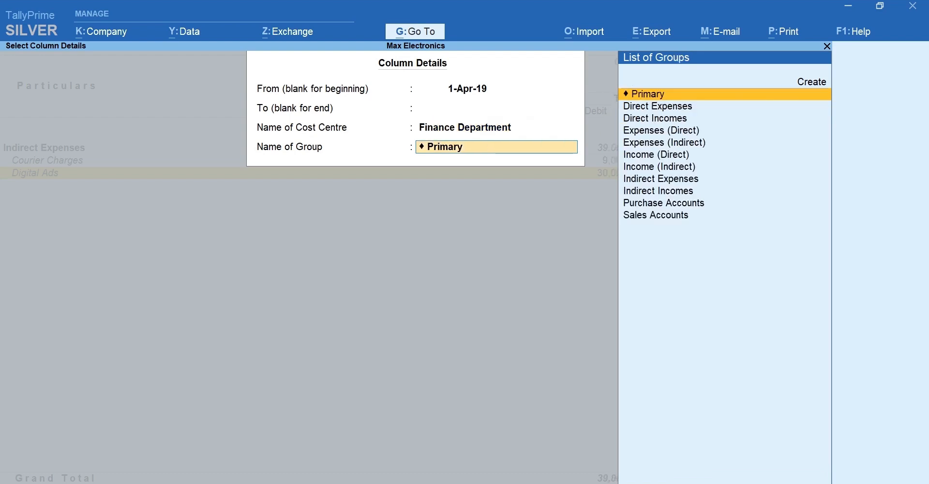
Add the Primary group column and review the Marketing and Finance Department figures.
{"action": "key", "text": "Return"}
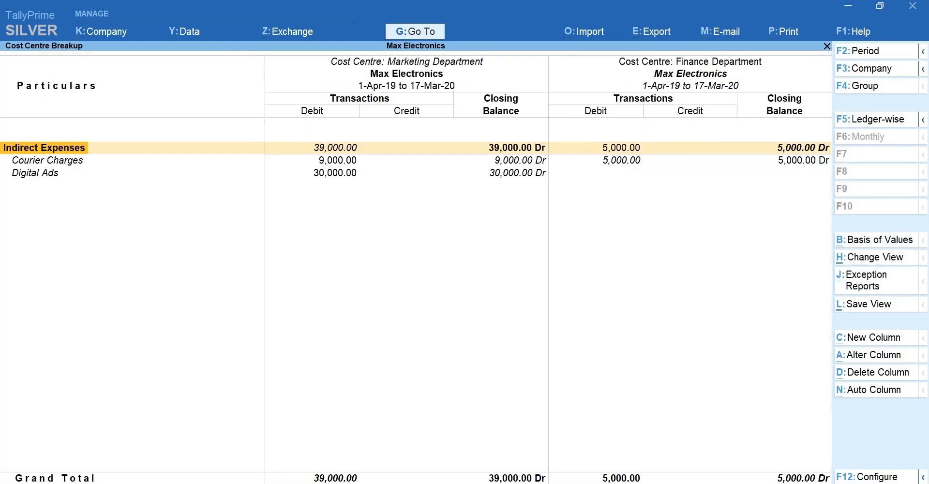
{"action": "key", "text": "Right"}
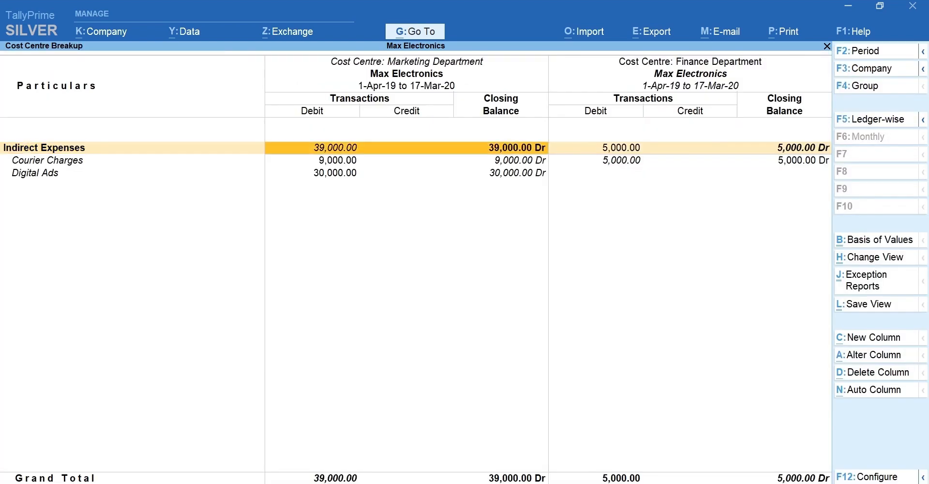
{"action": "key", "text": "Right"}
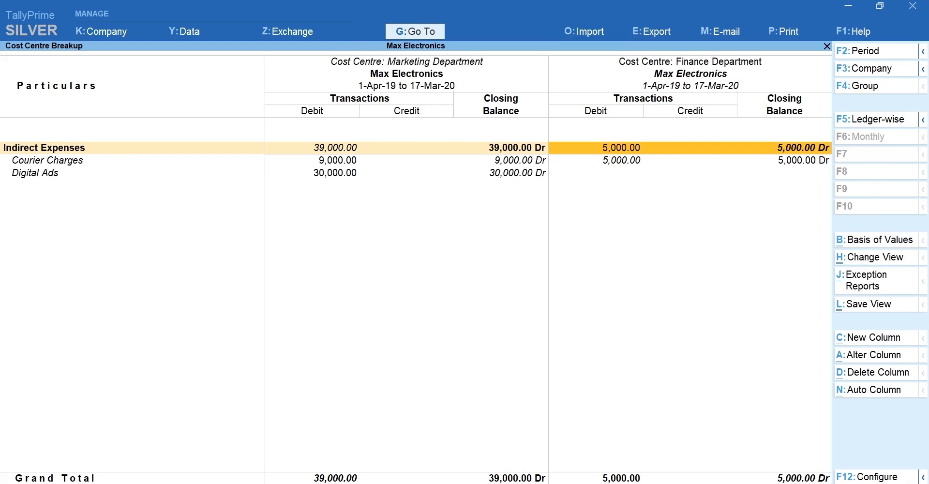
Auto-repeat columns by Cost Centres with a Total column, then scan Digital Marketing, Finance and Marketing.
{"action": "key", "text": "alt+n"}
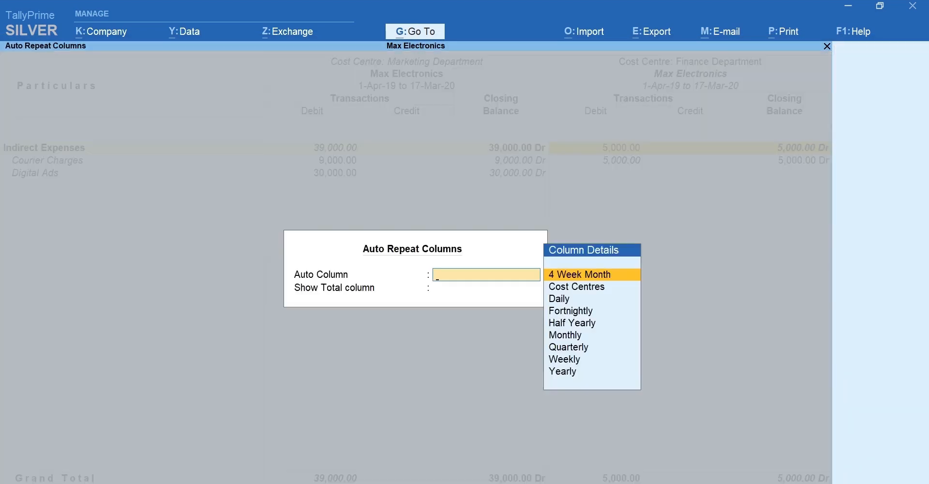
{"action": "key", "text": "Down"}
{"action": "key", "text": "Return"}
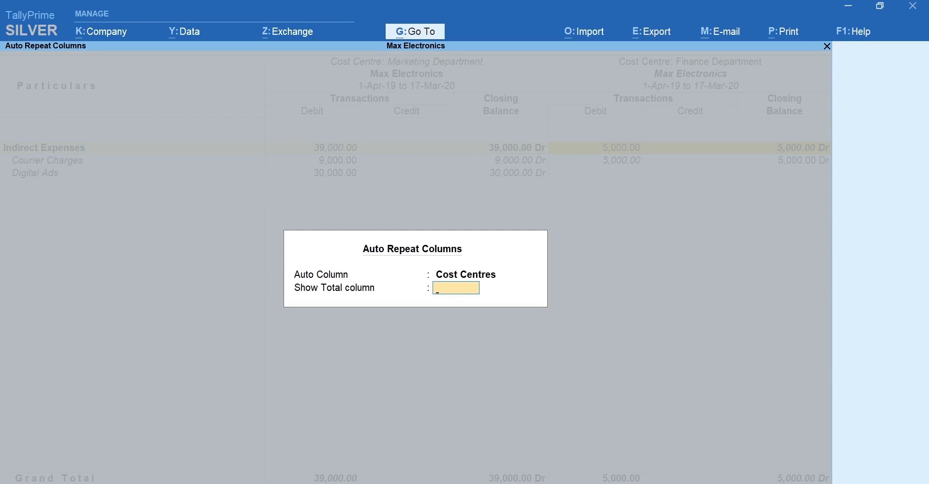
{"action": "type", "text": "y"}
{"action": "key", "text": "Return"}
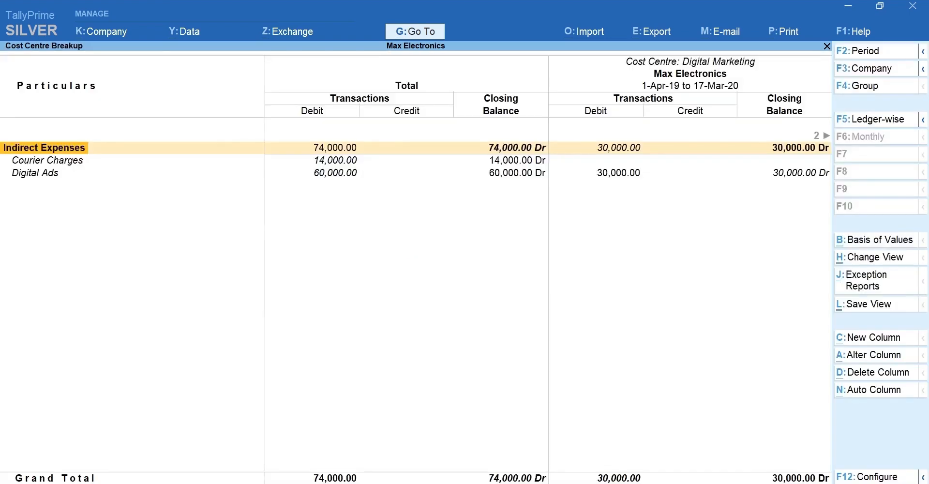
{"action": "key", "text": "Right"}
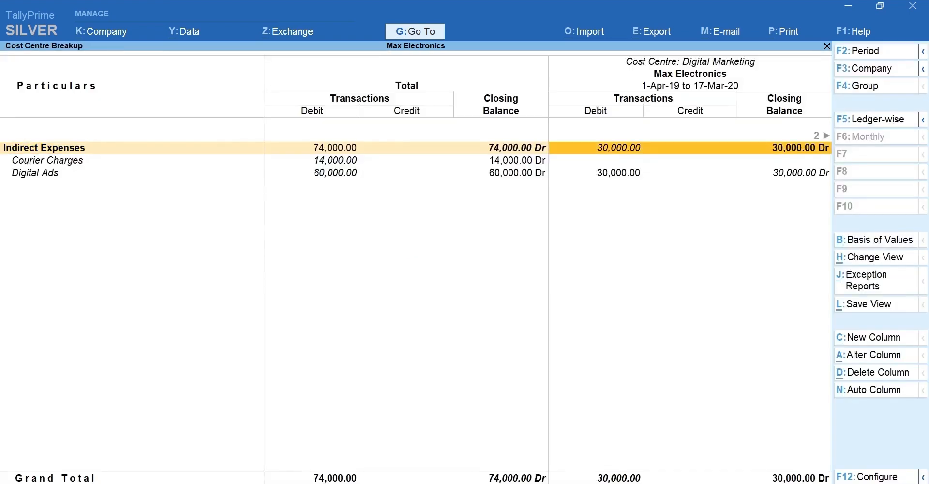
{"action": "key", "text": "Right"}
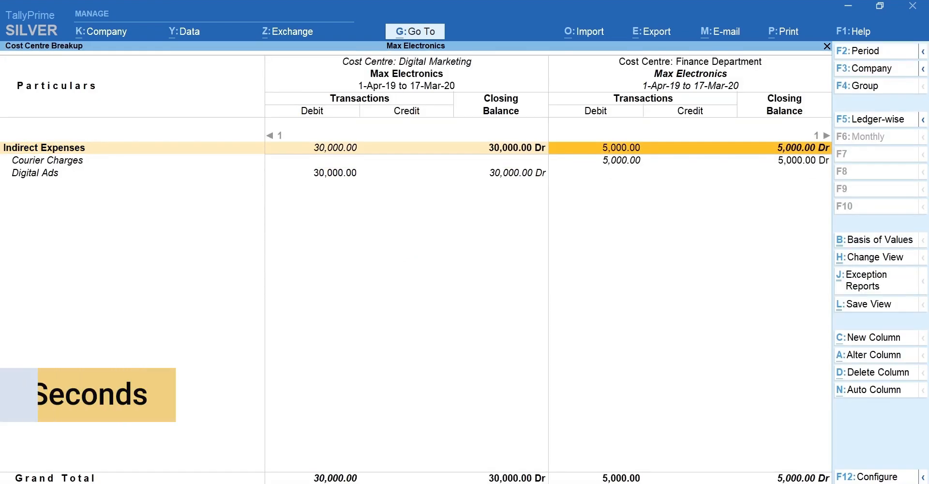
{"action": "key", "text": "Right"}
Close the breakup report back to the Cost Centres menu and move to Group Break-up.
{"action": "key", "text": "Escape"}
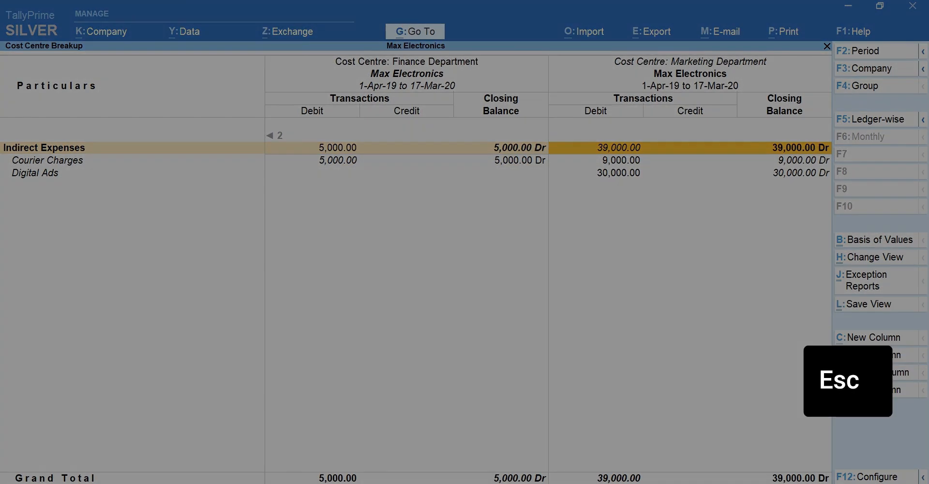
{"action": "key", "text": "Escape"}
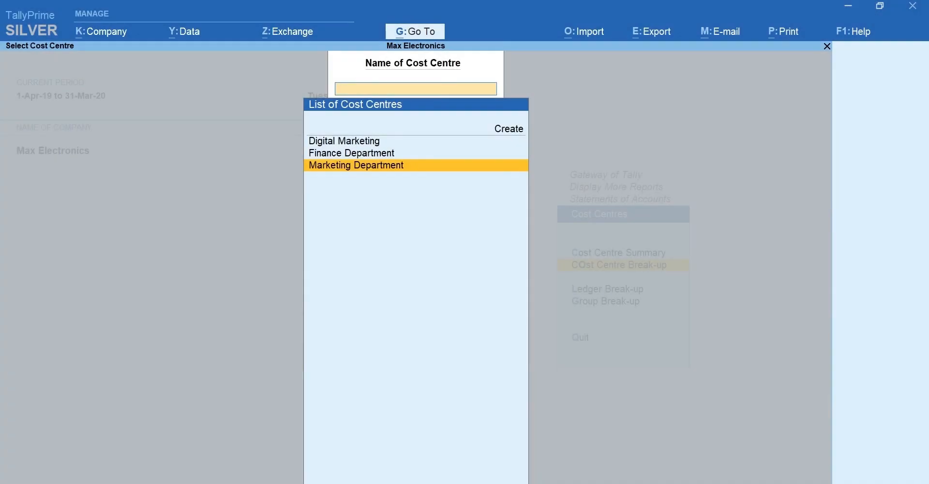
{"action": "key", "text": "Escape"}
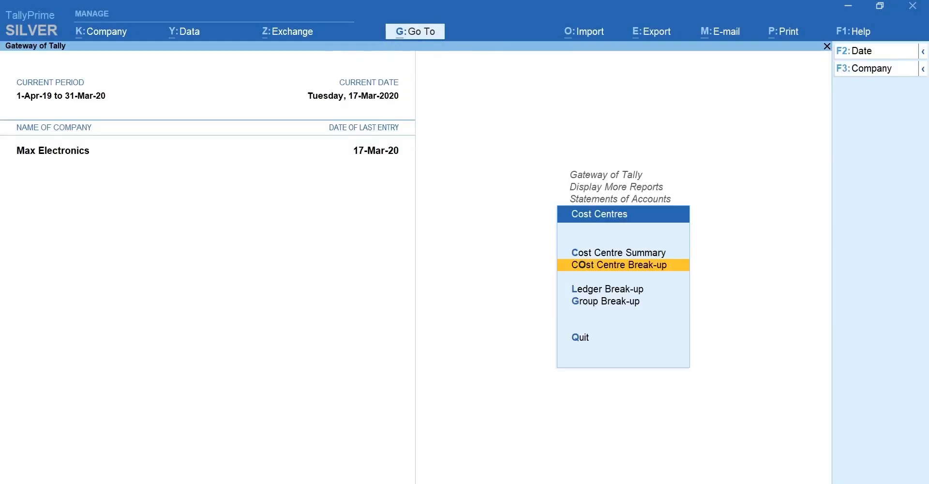
{"action": "key", "text": "Down"}
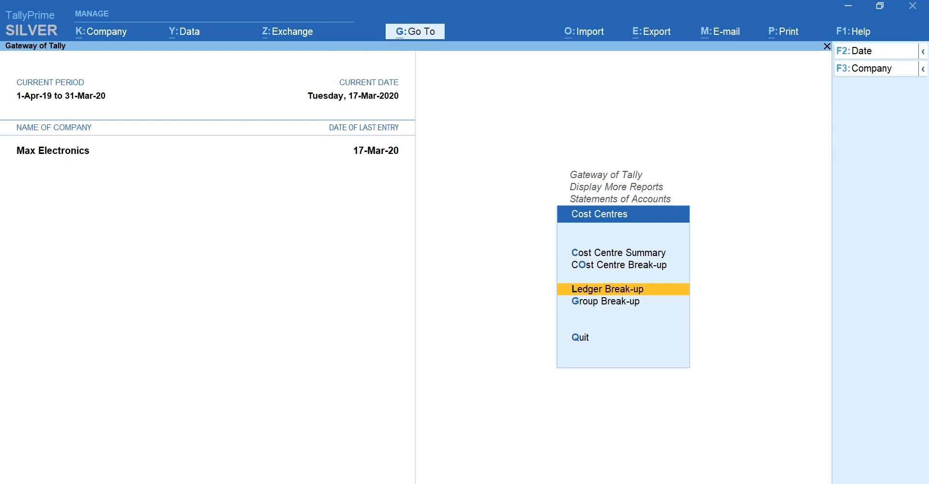
{"action": "key", "text": "Down"}
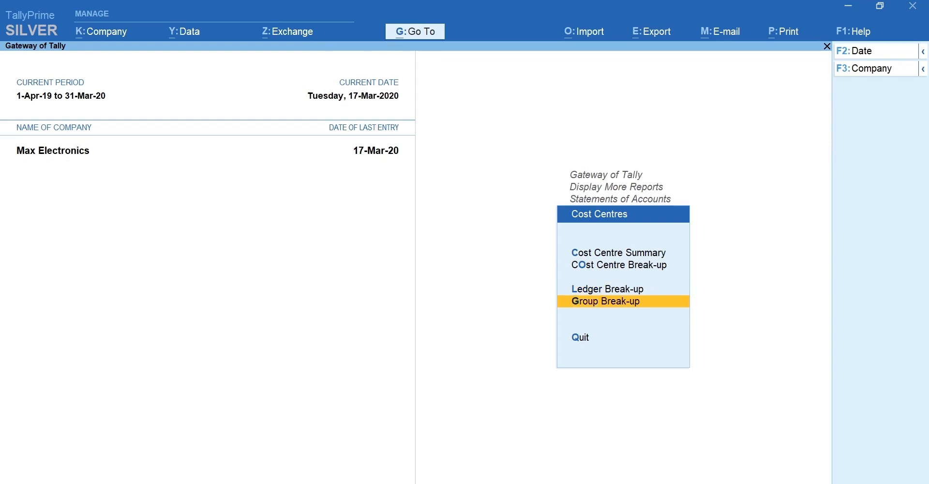